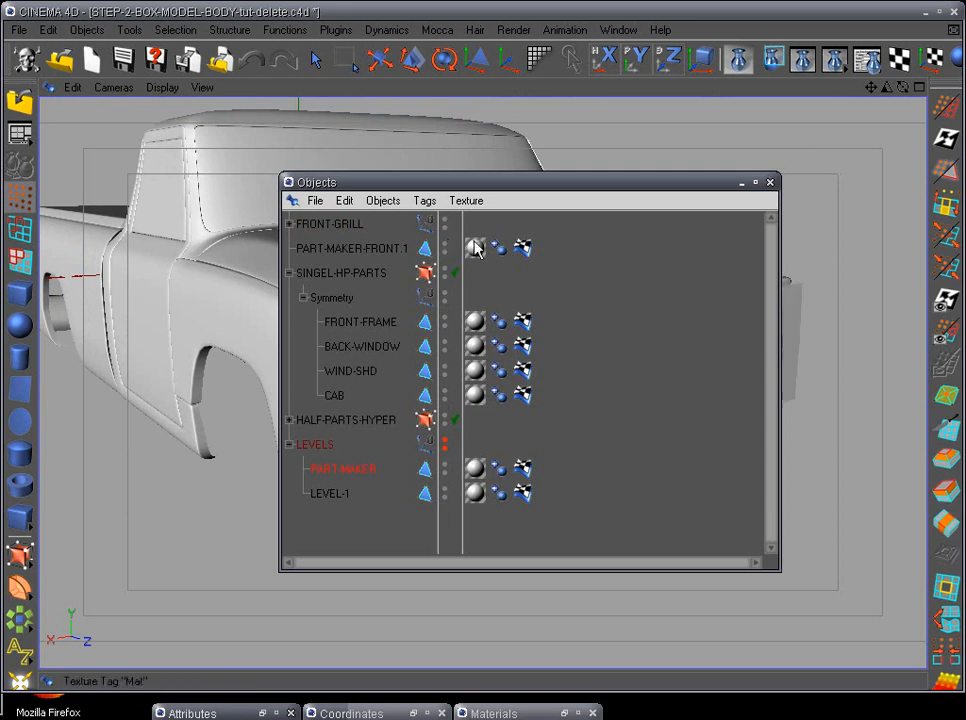
Delete the PART-MAKER-FRONT.1 object from the scene
left_click_drag(692, 187, 687, 264)
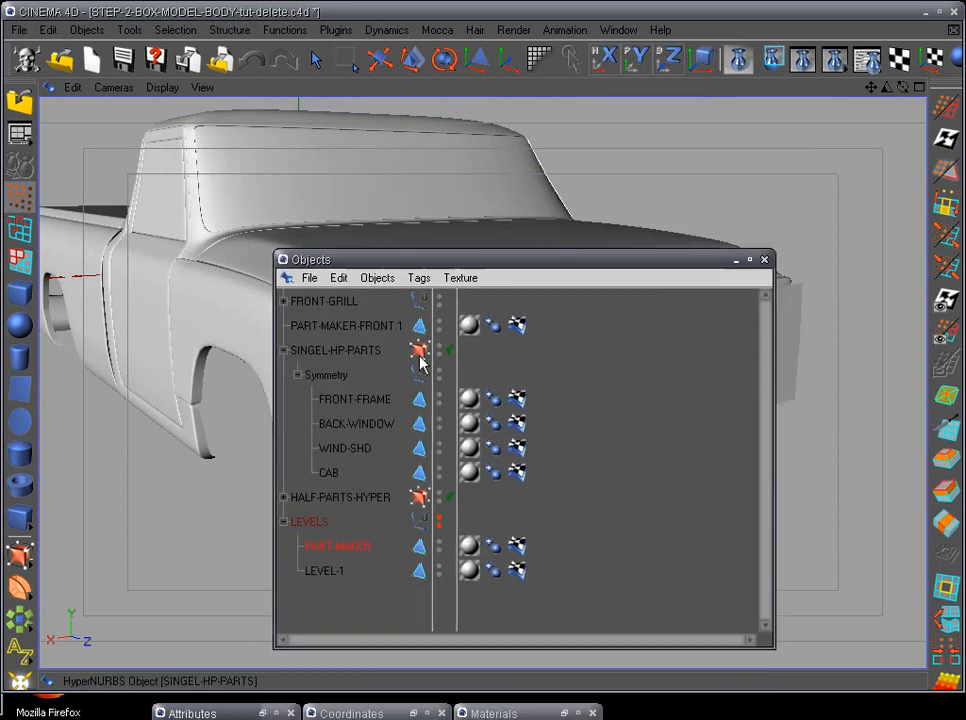
left_click(390, 326)
key("Delete")
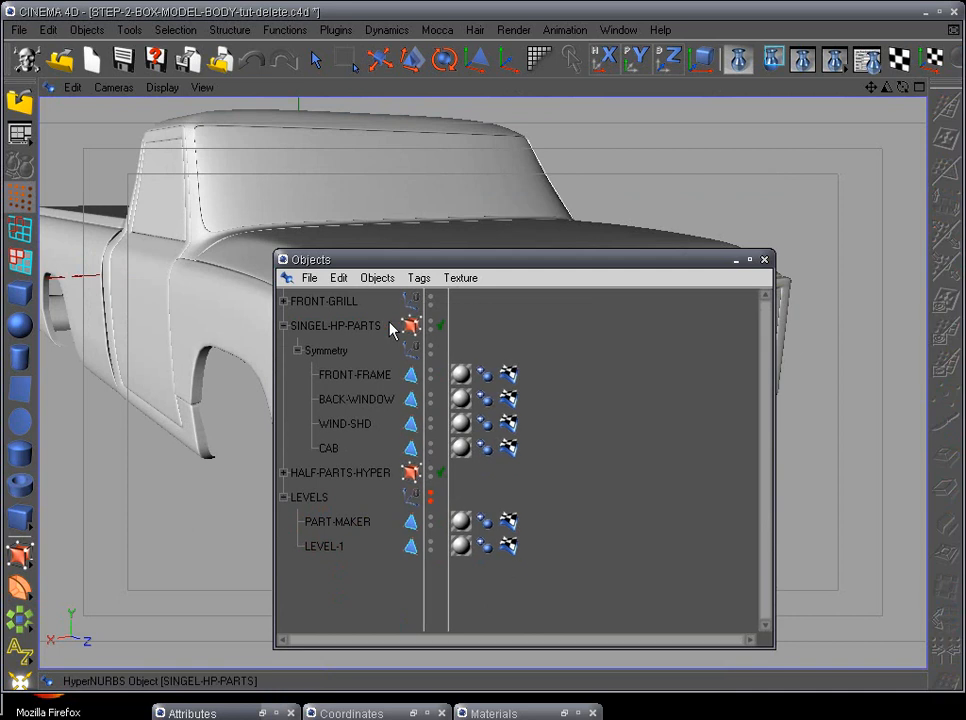
Copy the PART-MAKER object in LEVELS and paste the duplicate at the top of the object hierarchy
left_click(350, 524)
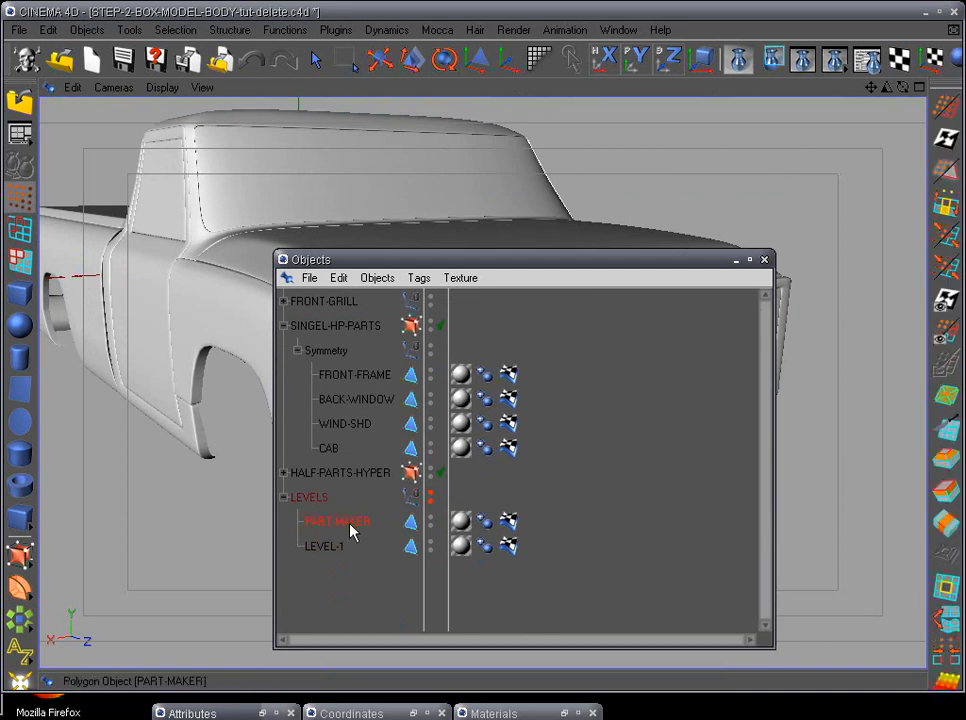
key("ctrl+v")
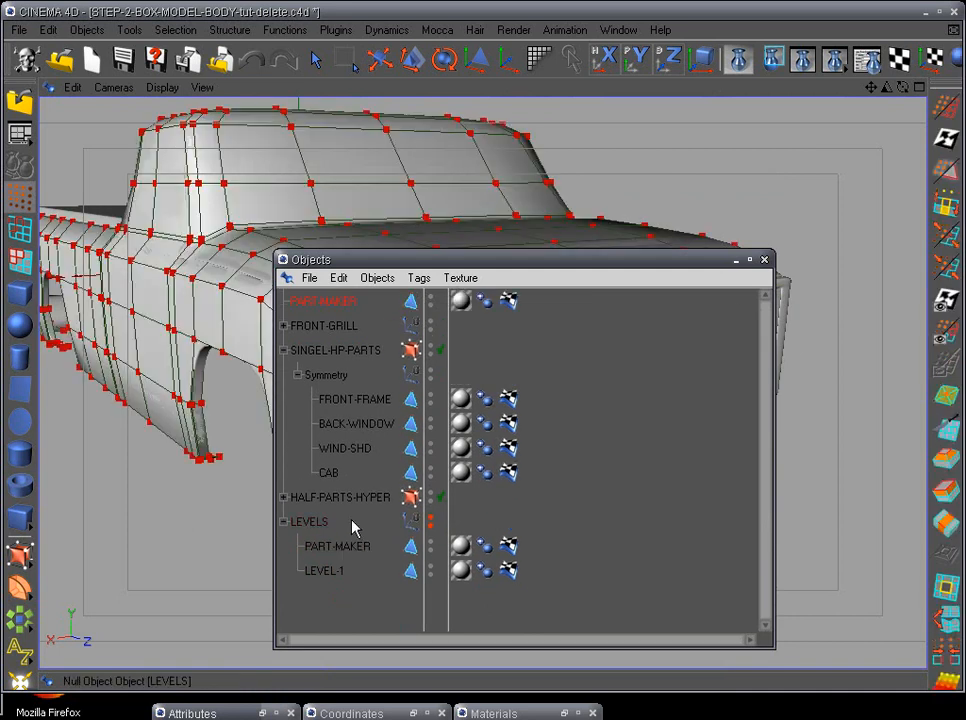
left_click(736, 260)
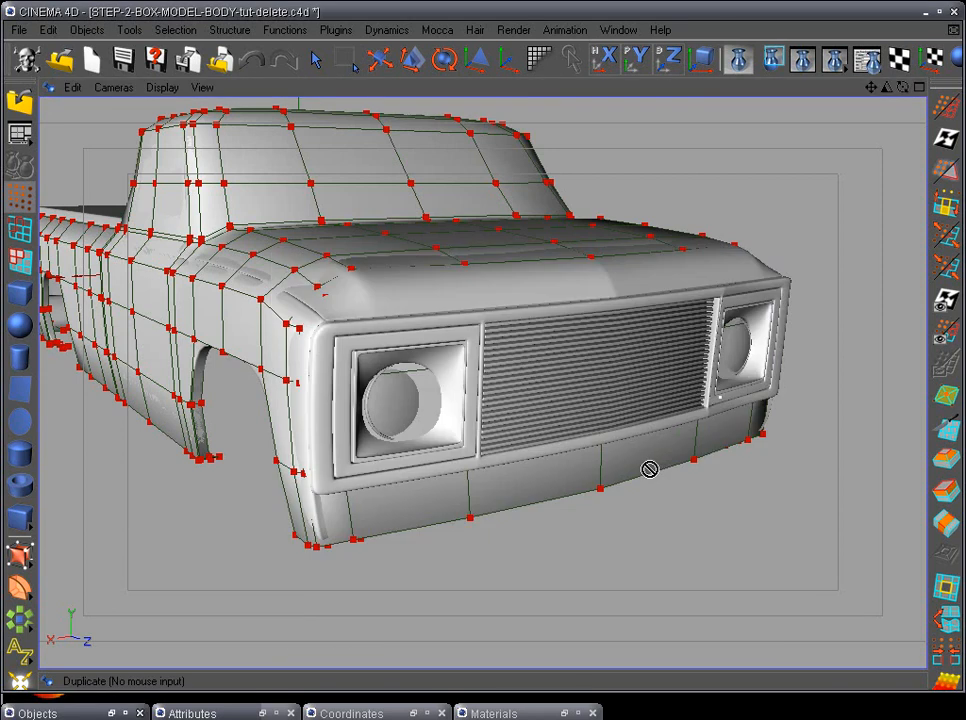
In the side view, delete all points of the PART-MAKER copy behind the truck's front end
key("F3")
scroll(648, 468, "down", 8)
scroll(646, 467, "down", 3)
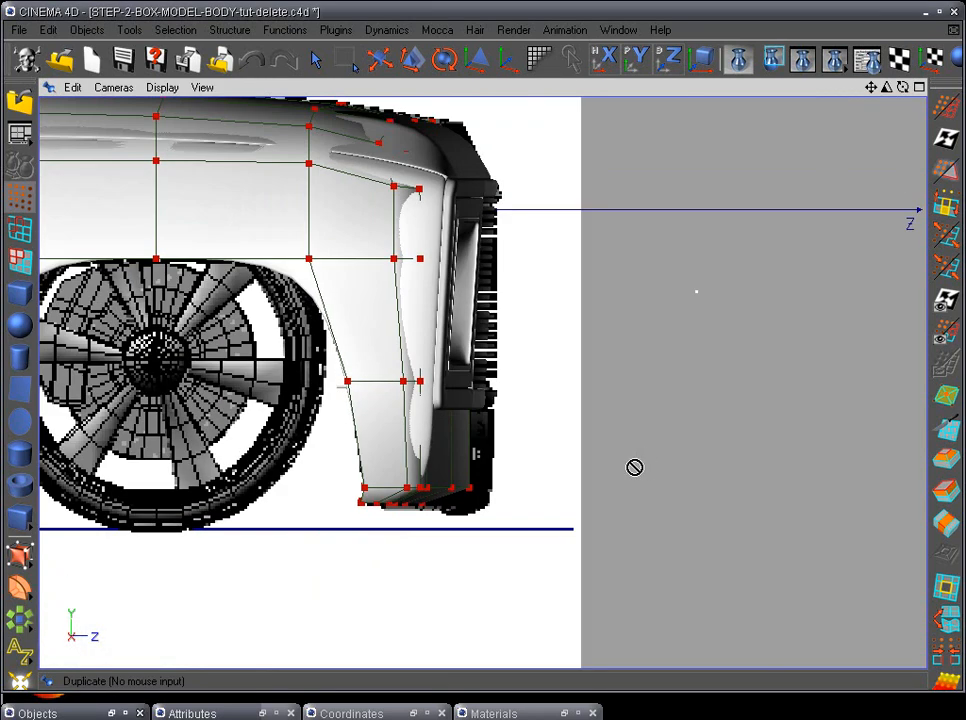
middle_click_drag(588, 468, 830, 531, "alt")
scroll(763, 580, "down", 2)
middle_click_drag(427, 565, 654, 585, "alt")
scroll(662, 586, "down", 5)
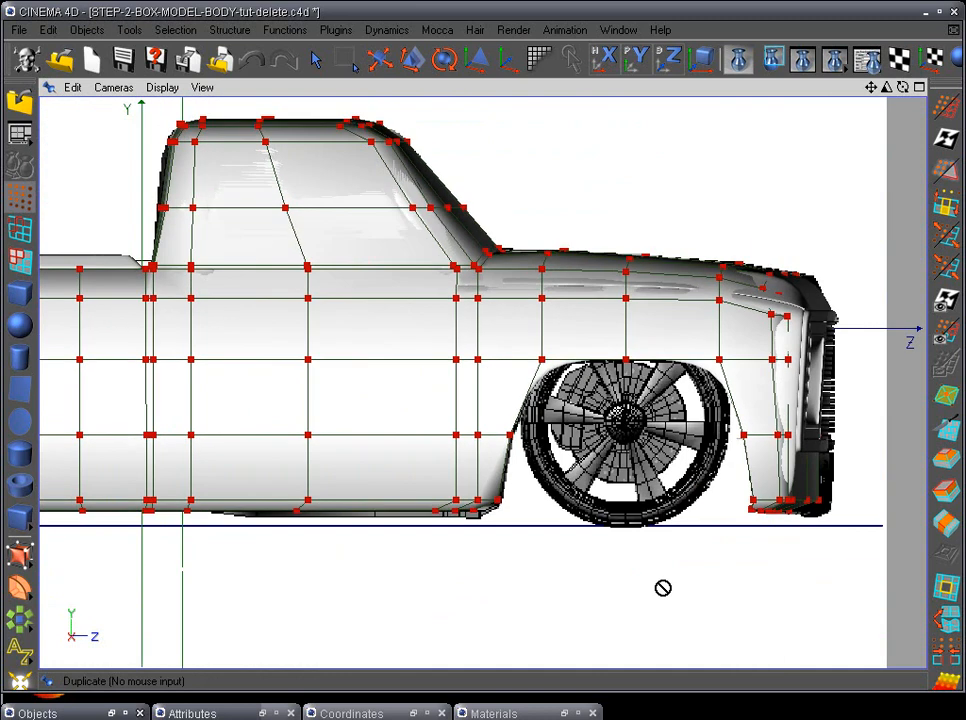
left_click(347, 56)
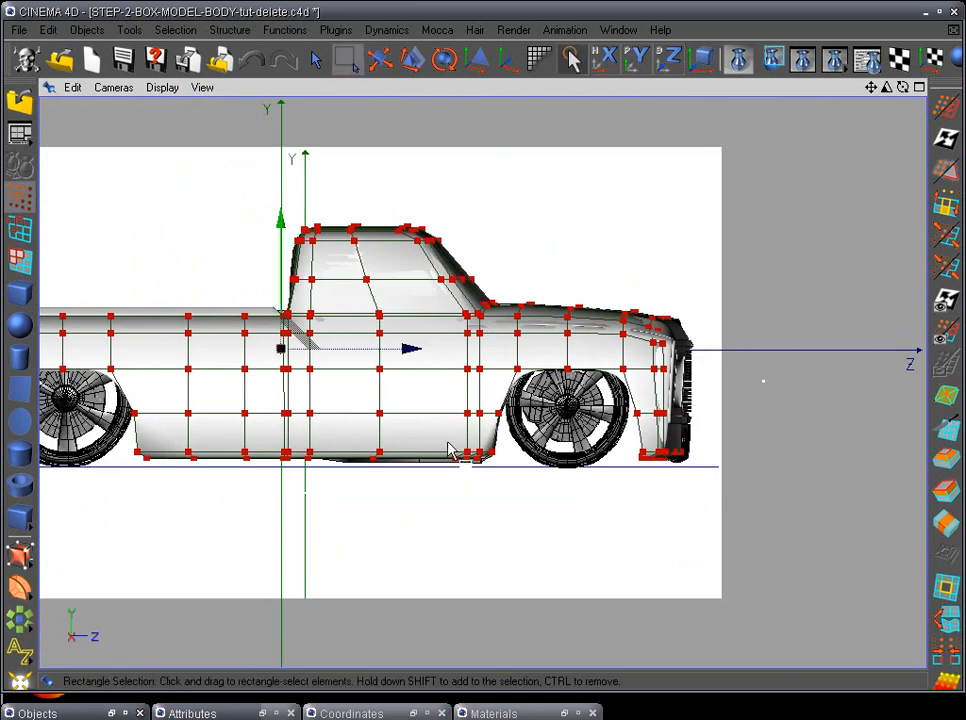
middle_click_drag(449, 444, 625, 483, "alt")
scroll(625, 483, "down", 2)
left_click_drag(95, 230, 723, 632)
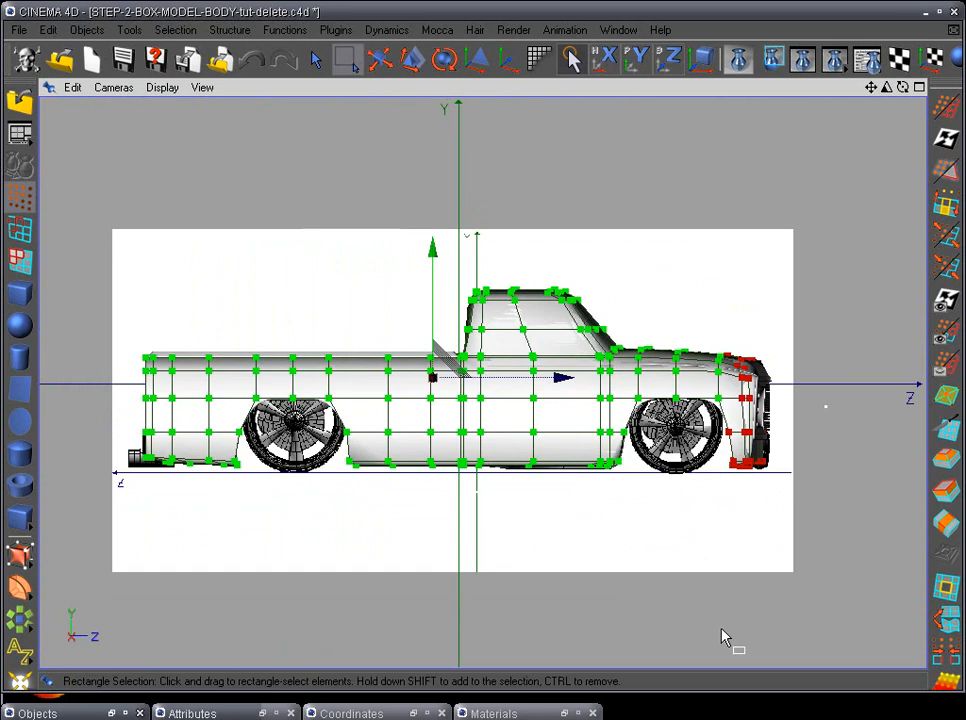
key("Delete")
In the front view, delete the copy's upper points, keeping only the lower rows that form the bumper area
key("F1")
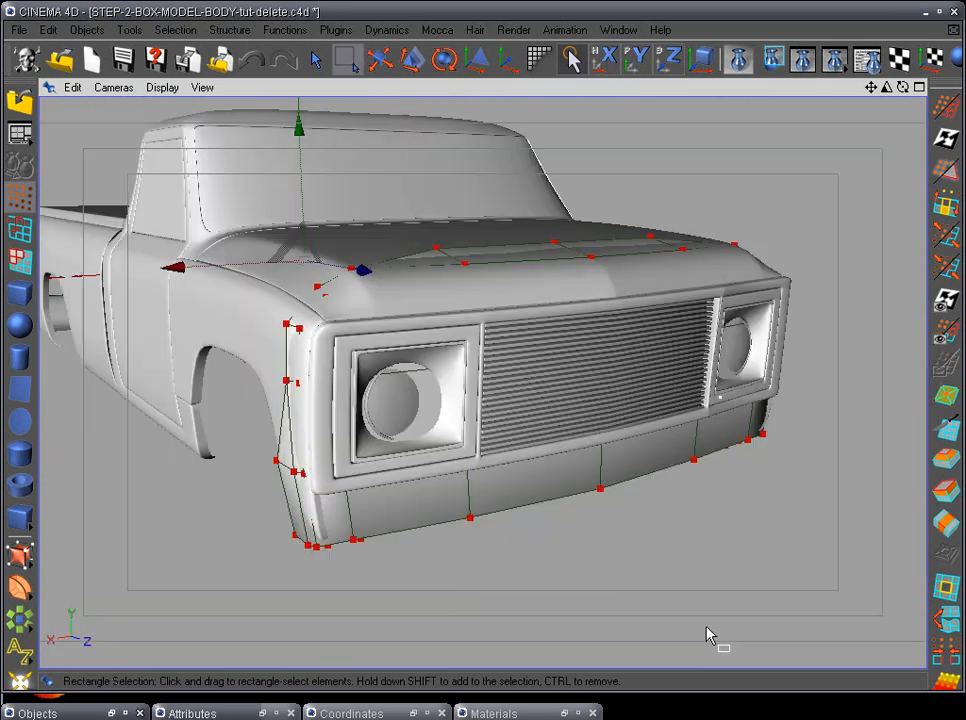
left_click_drag(486, 549, 593, 556, "alt")
key("F4")
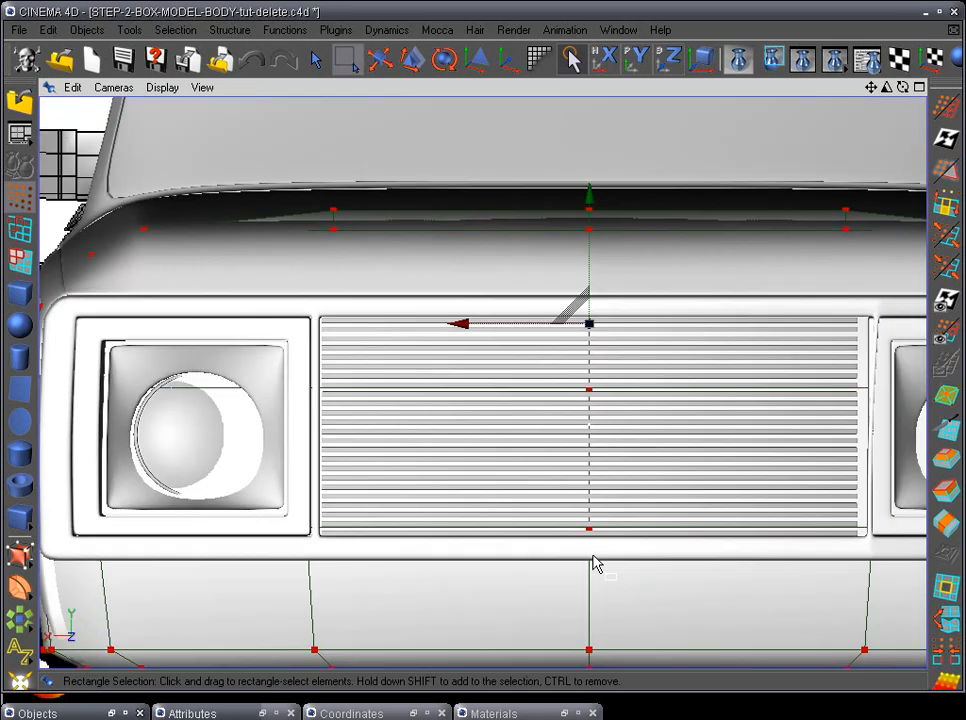
scroll(594, 565, "down", 5)
left_click_drag(202, 254, 856, 450)
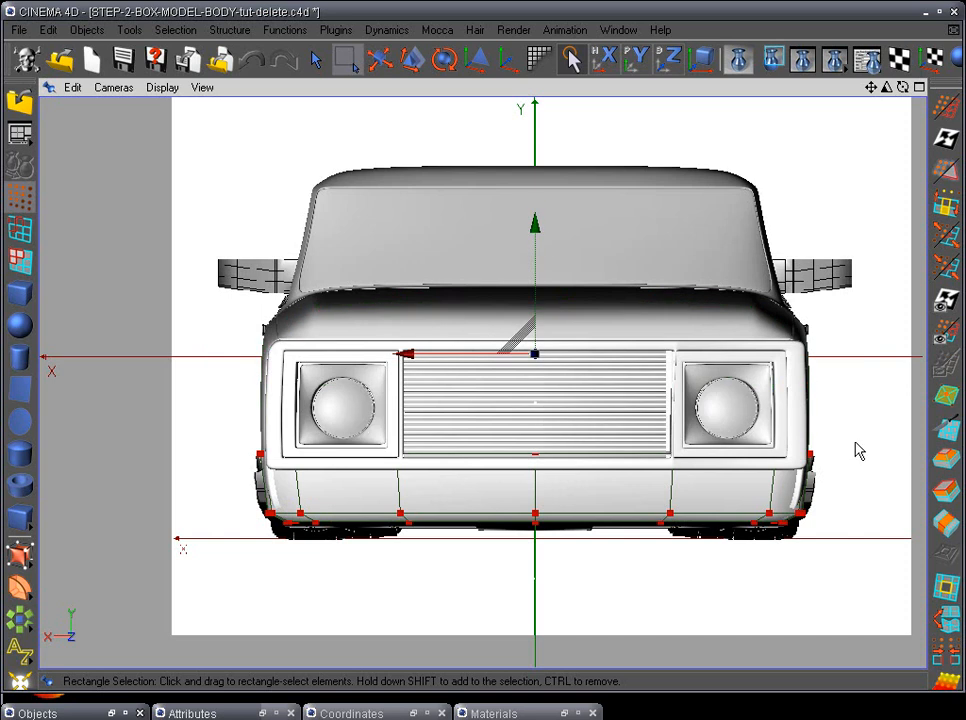
scroll(856, 444, "up", 2)
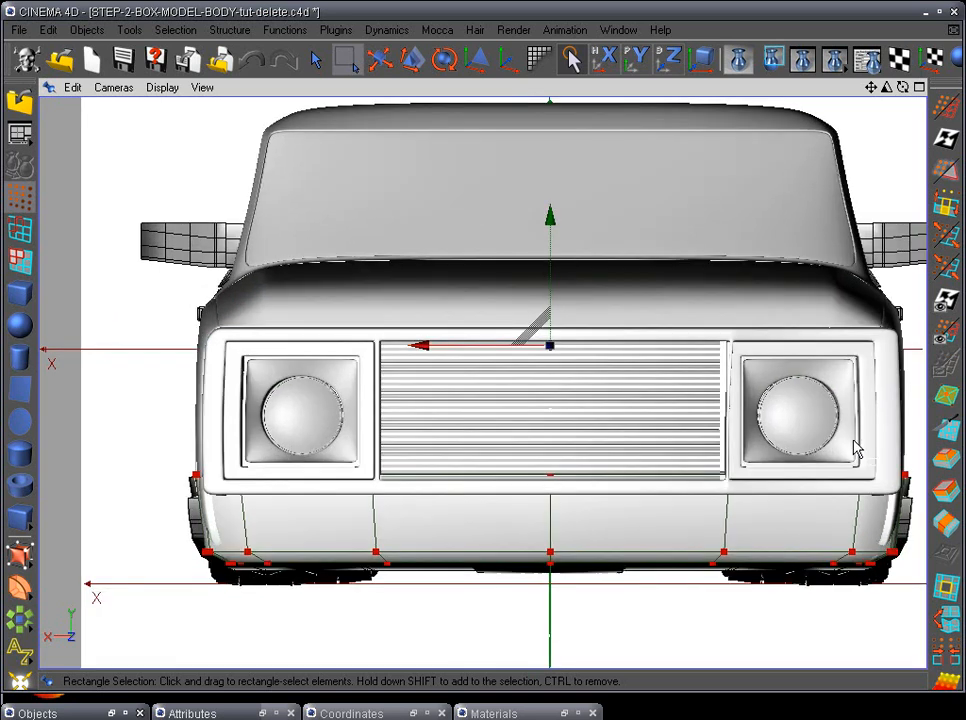
Select all remaining points of the bumper piece and move them forward along Z, clear of the truck's front
key("F1")
left_click_drag(310, 516, 566, 488, "alt")
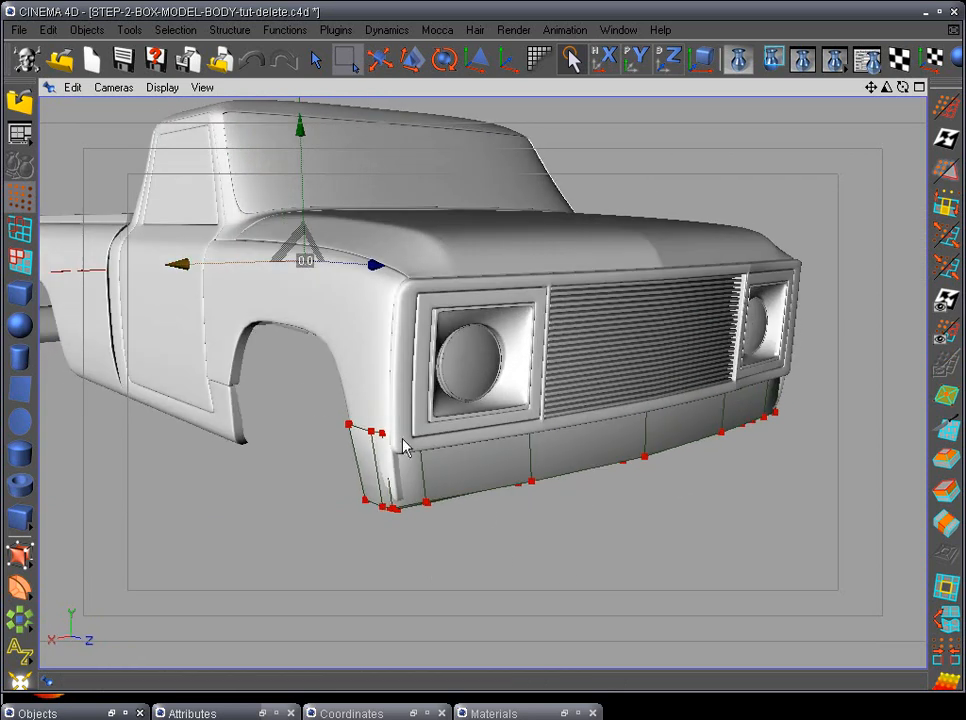
left_click_drag(220, 316, 870, 571)
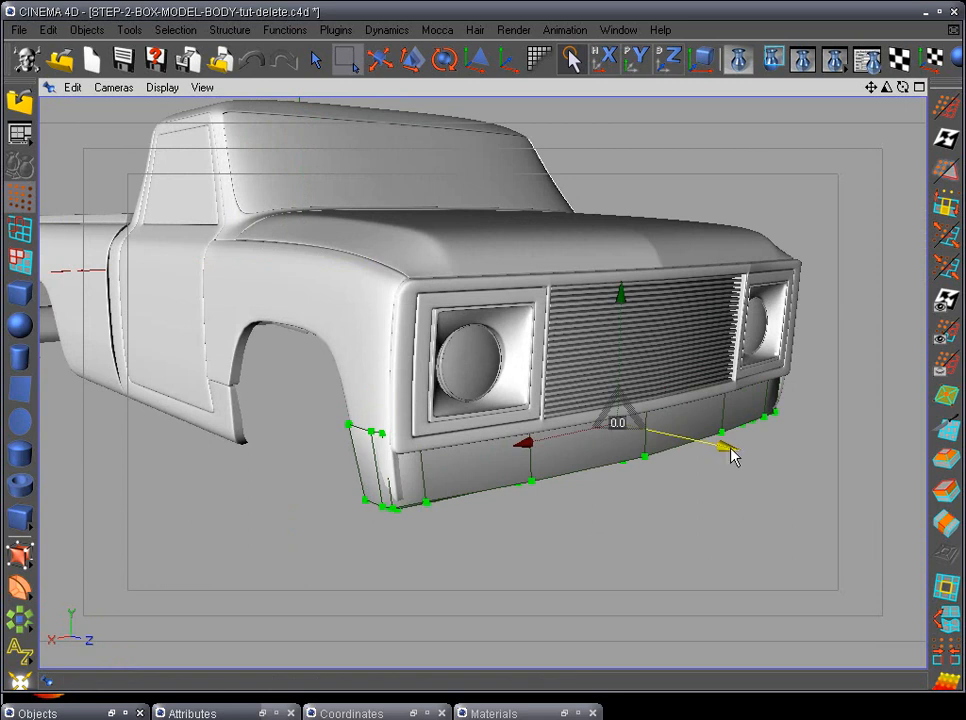
left_click_drag(730, 455, 802, 464)
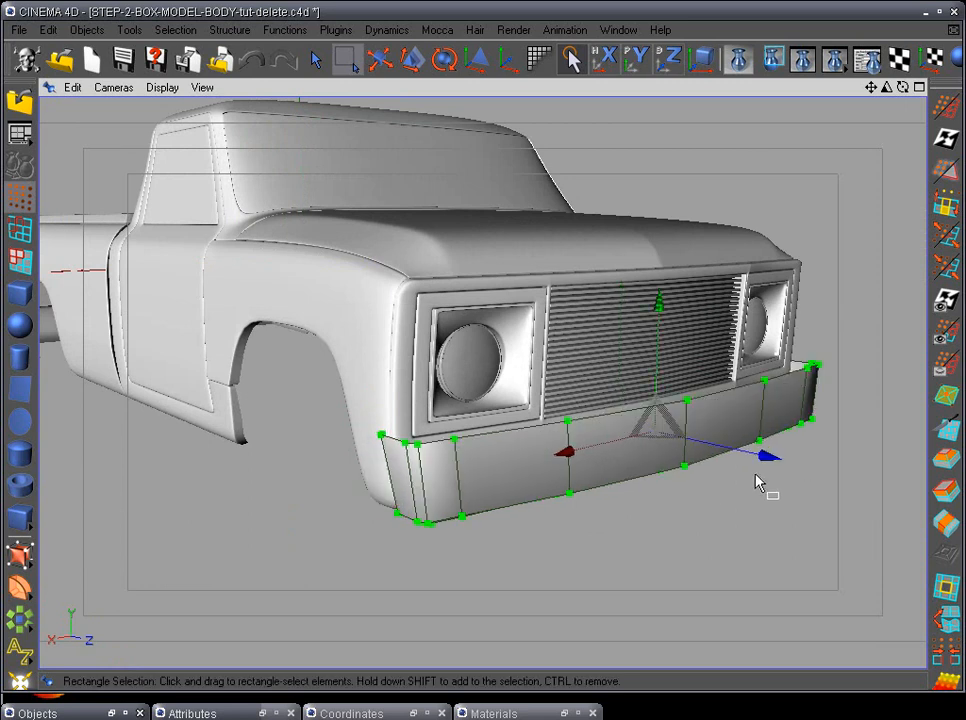
In the side view, nudge the bumper piece slightly down and lower its top row of points below the grille frame
key("F3")
middle_click_drag(653, 490, 407, 458, "alt")
scroll(416, 478, "up", 8)
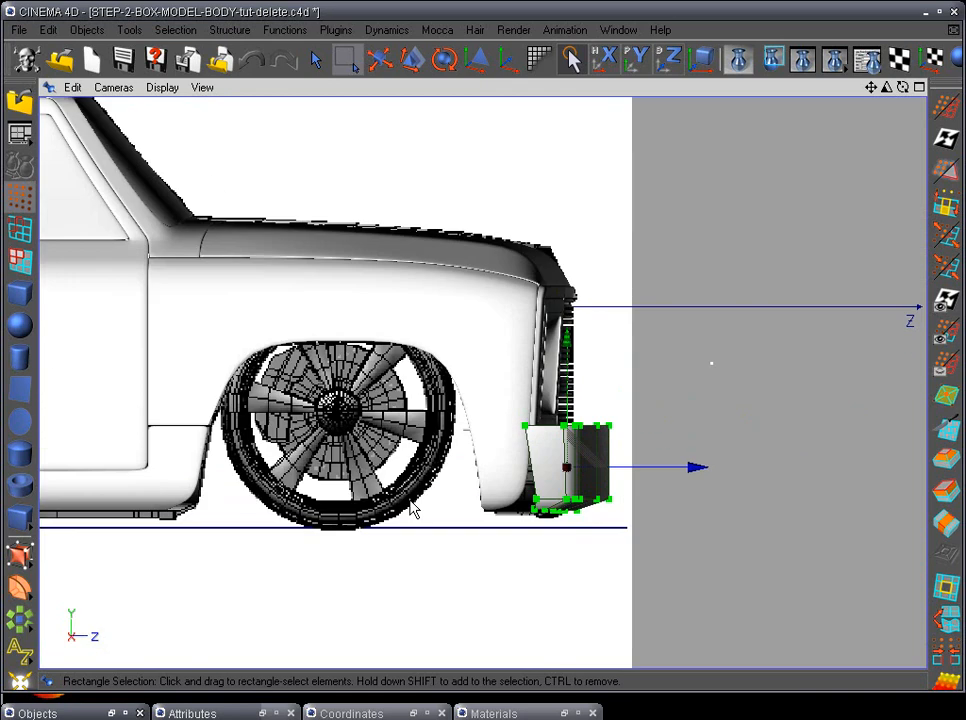
scroll(414, 510, "up", 5)
mouse_move(640, 423)
left_mouse_down()
mouse_move(643, 470)
mouse_move(650, 427)
left_mouse_up()
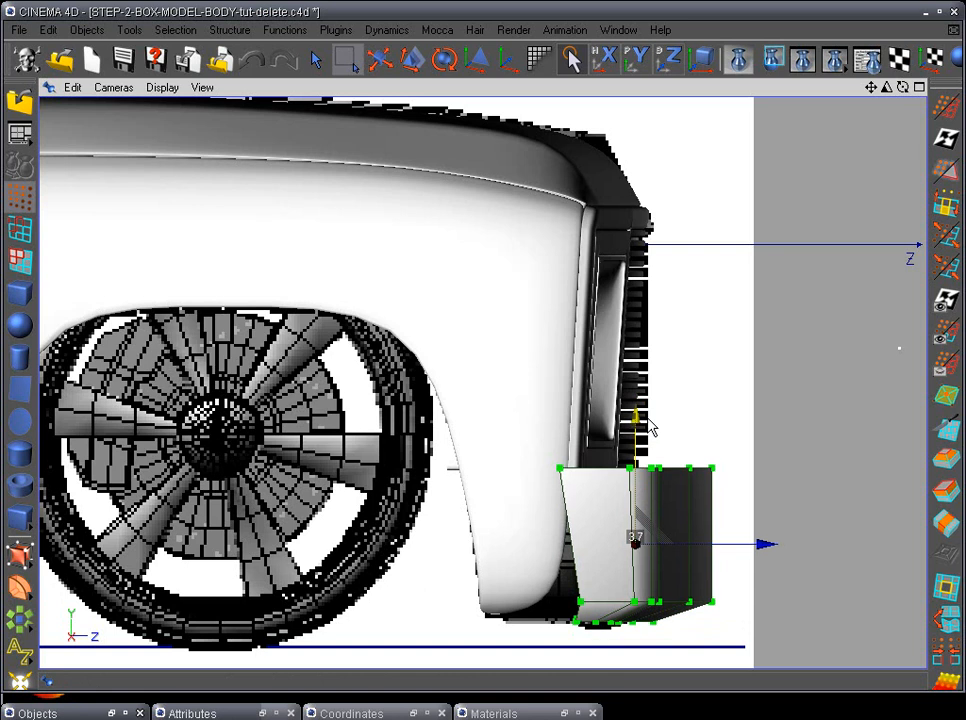
left_click_drag(527, 410, 838, 503)
left_click_drag(640, 345, 639, 386)
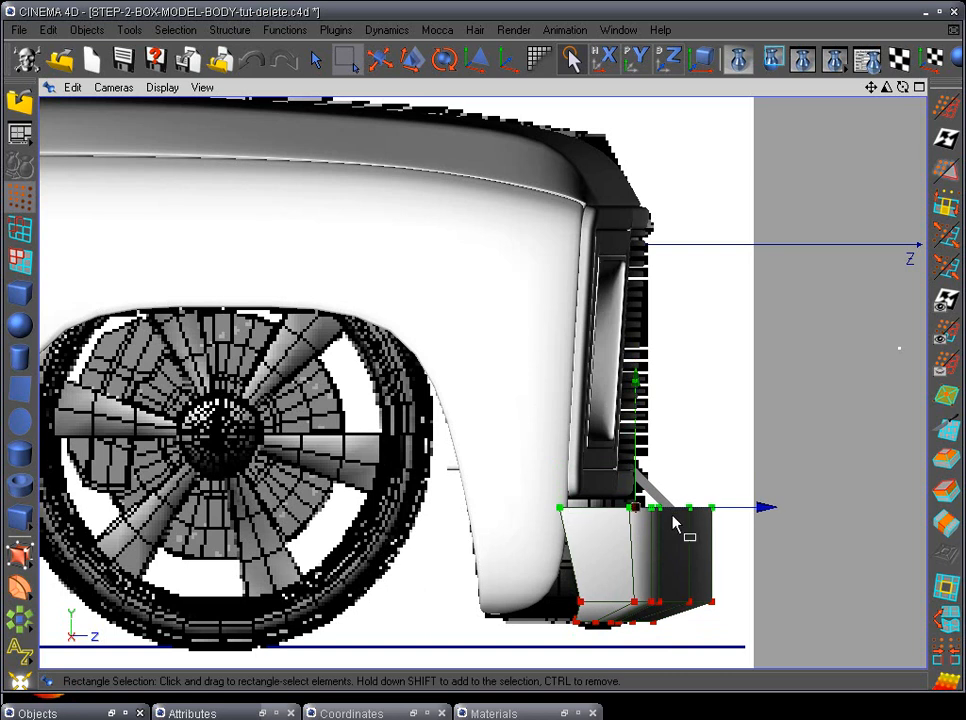
Hide the SINGEL-HP-PARTS and HALF-PARTS-HYPER groups in the editor to isolate the bumper piece
key("F1")
left_click_drag(655, 551, 873, 237, "alt")
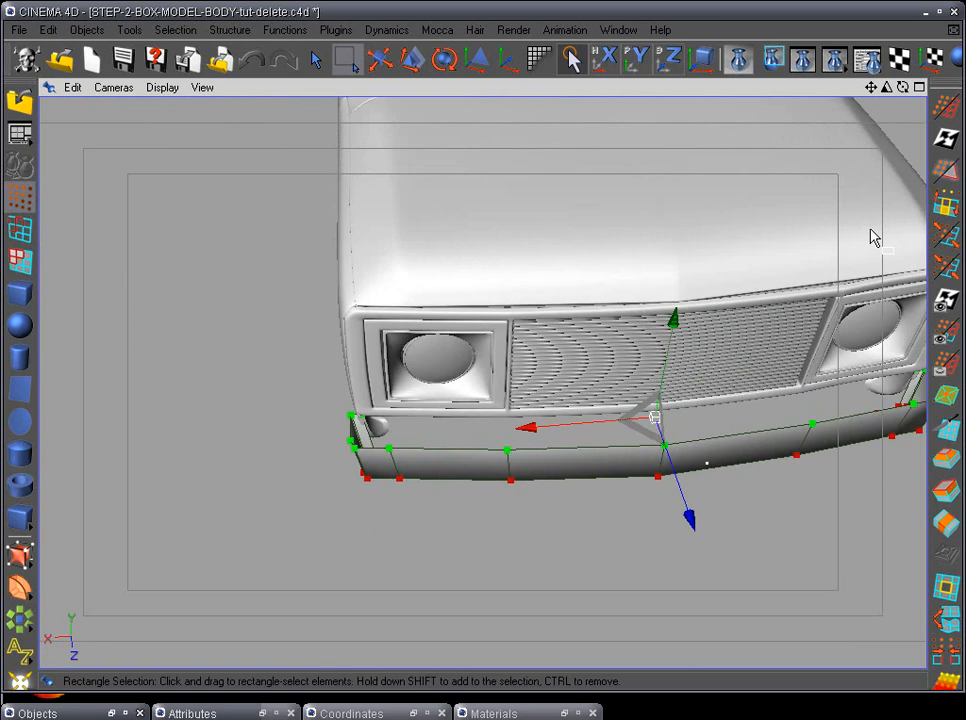
left_click_drag(519, 312, 632, 425, "alt")
right_click_drag(632, 425, 603, 465, "alt")
left_click_drag(603, 465, 218, 458, "alt")
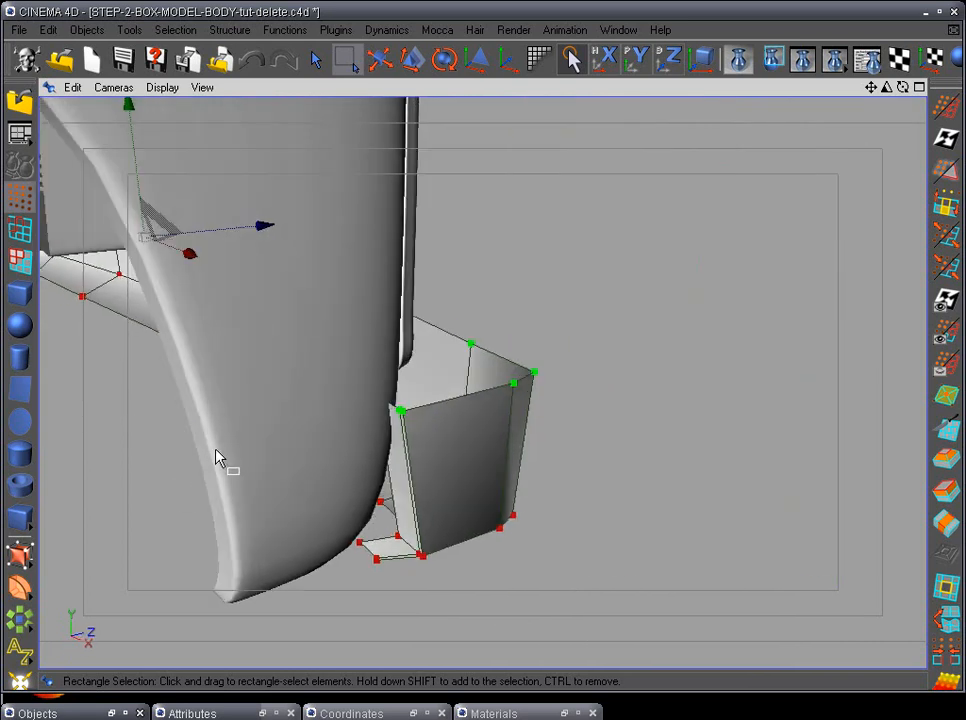
left_click(112, 712)
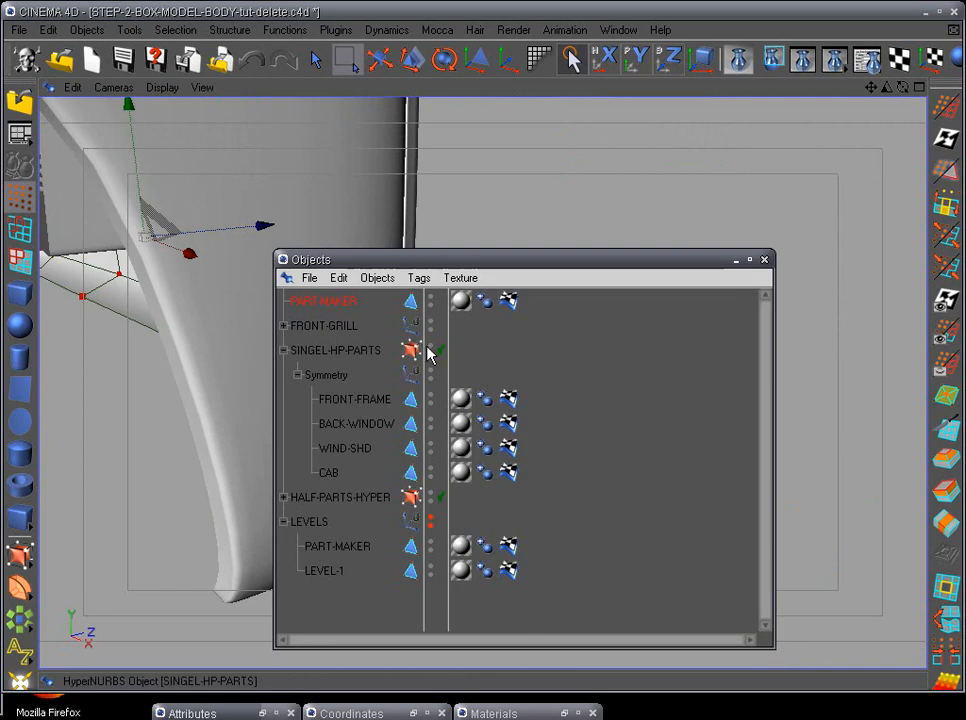
double_click(431, 348)
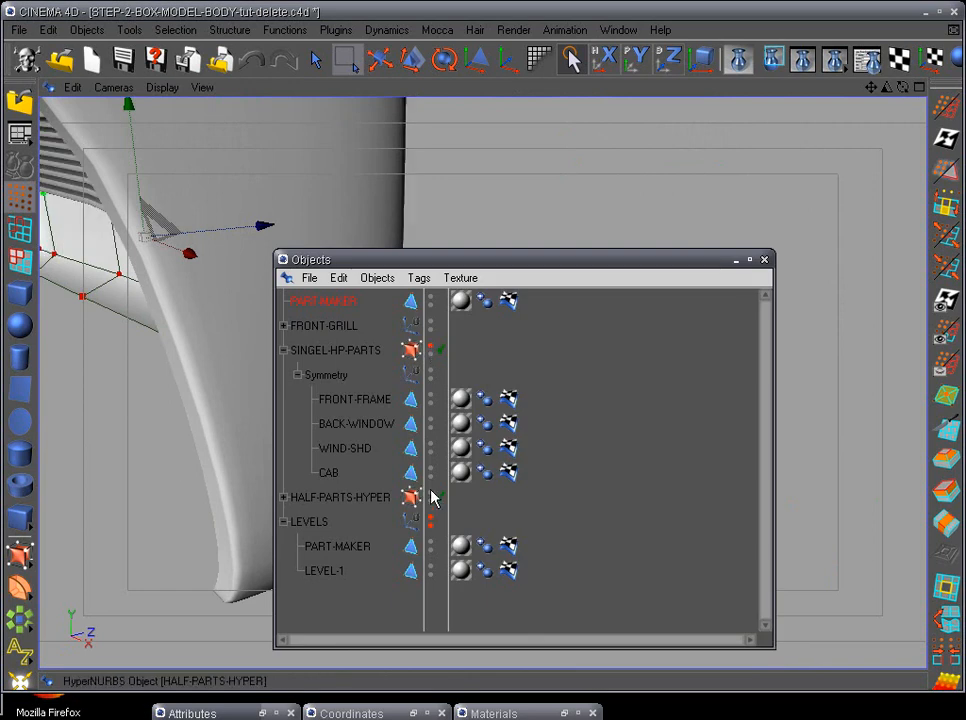
left_click(283, 497)
scroll(483, 500, "down", 3)
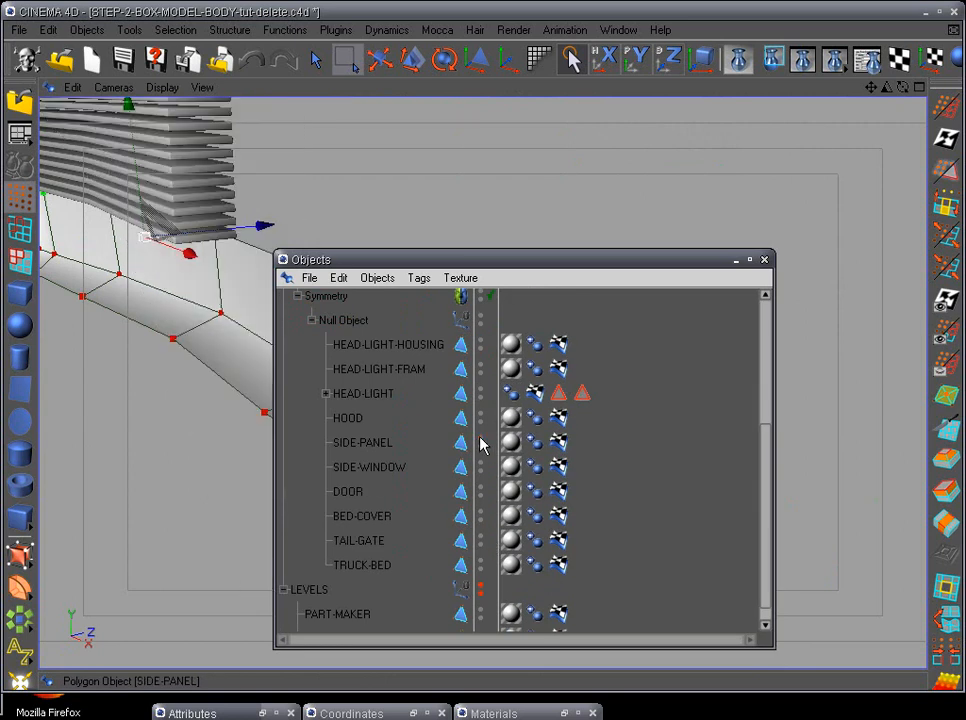
scroll(490, 362, "up", 3)
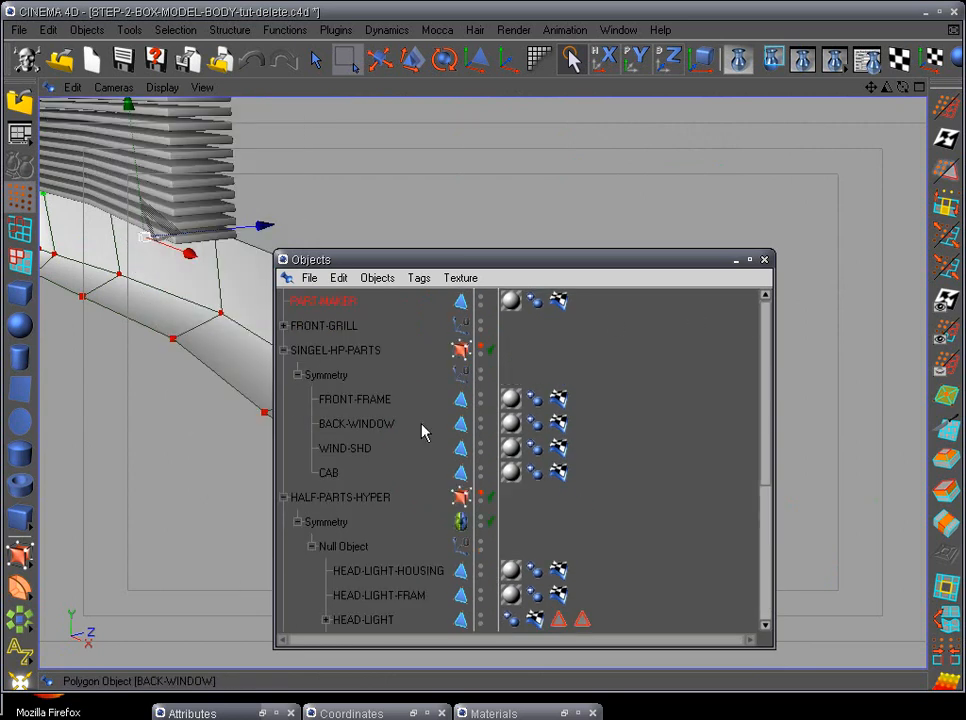
left_click(283, 497)
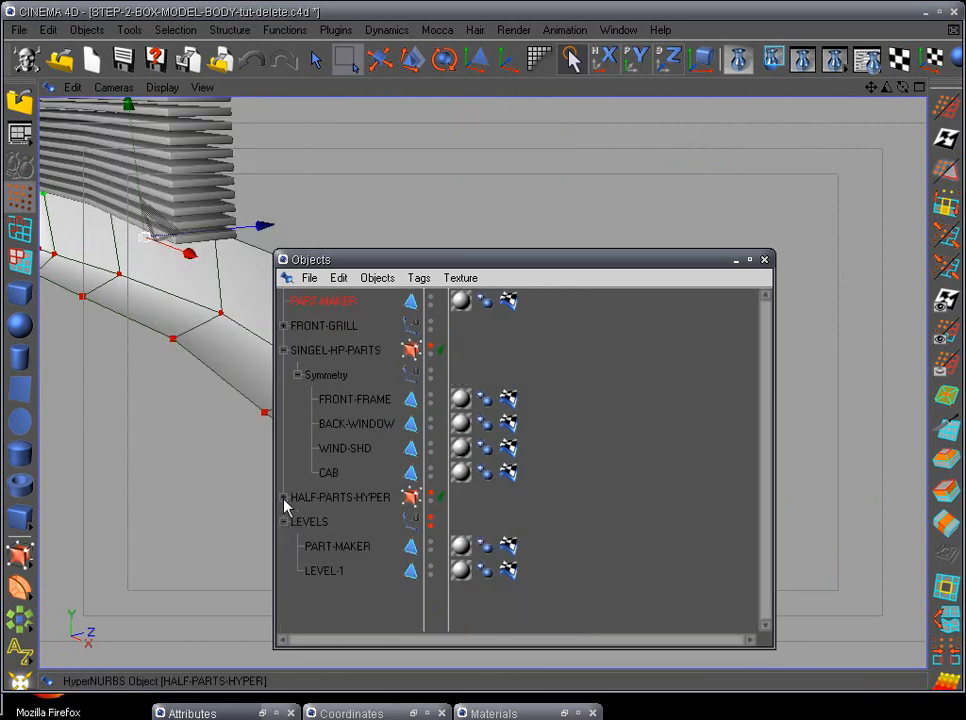
Rename the top-level PART-MAKER copy as FRONT-BUMPER
double_click(340, 300)
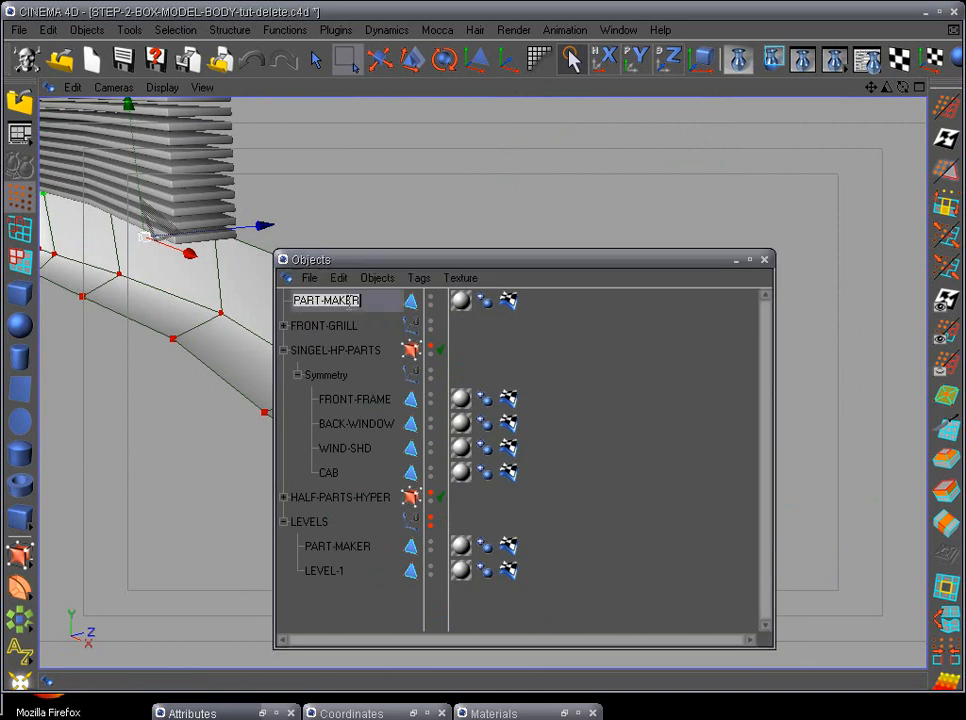
type("FRONT-")
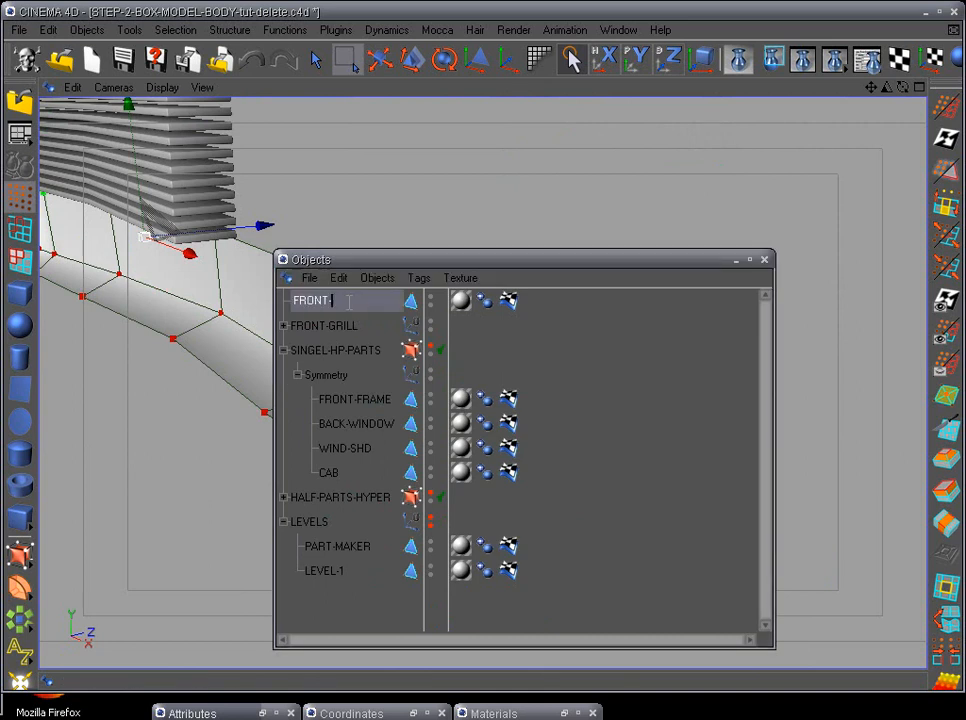
type("BUMPER")
key("Return")
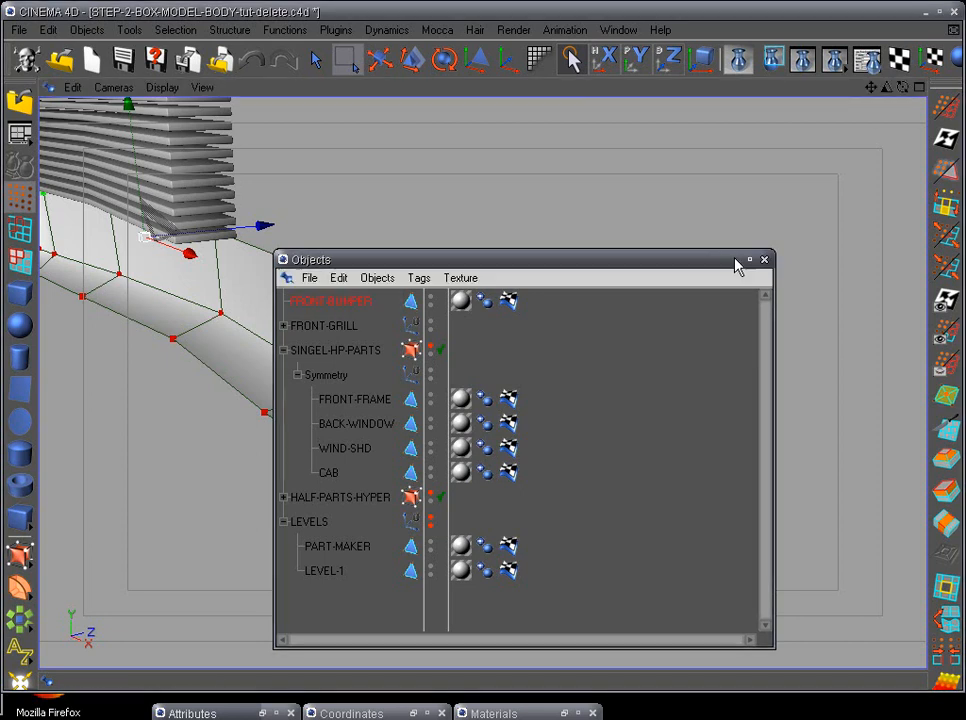
left_click(735, 262)
Delete the inward-facing flange points at one end of the bumper
left_click_drag(396, 468, 280, 437, "alt")
left_click(315, 58)
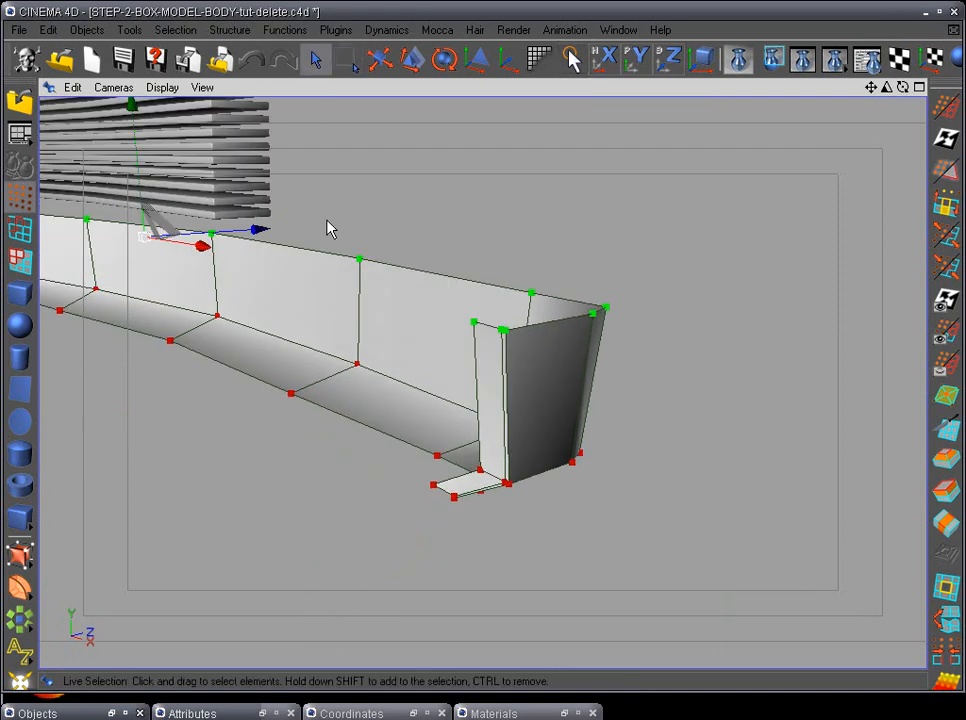
right_click_drag(328, 226, 362, 351, "alt")
left_click(402, 543)
left_click(477, 523, "shift")
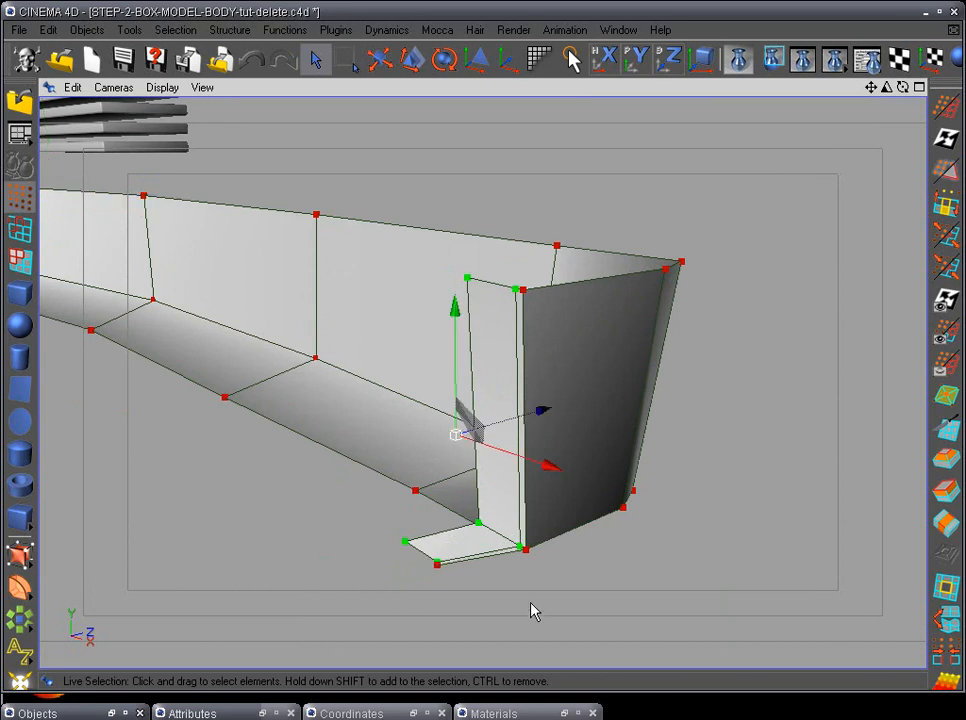
key("Delete")
Center the bumper's axis with Axis Tools, using Bounding Box, Move Axis to Object and 0% on X, Y and Z
scroll(540, 600, "down", 4)
left_click_drag(534, 555, 643, 502, "alt")
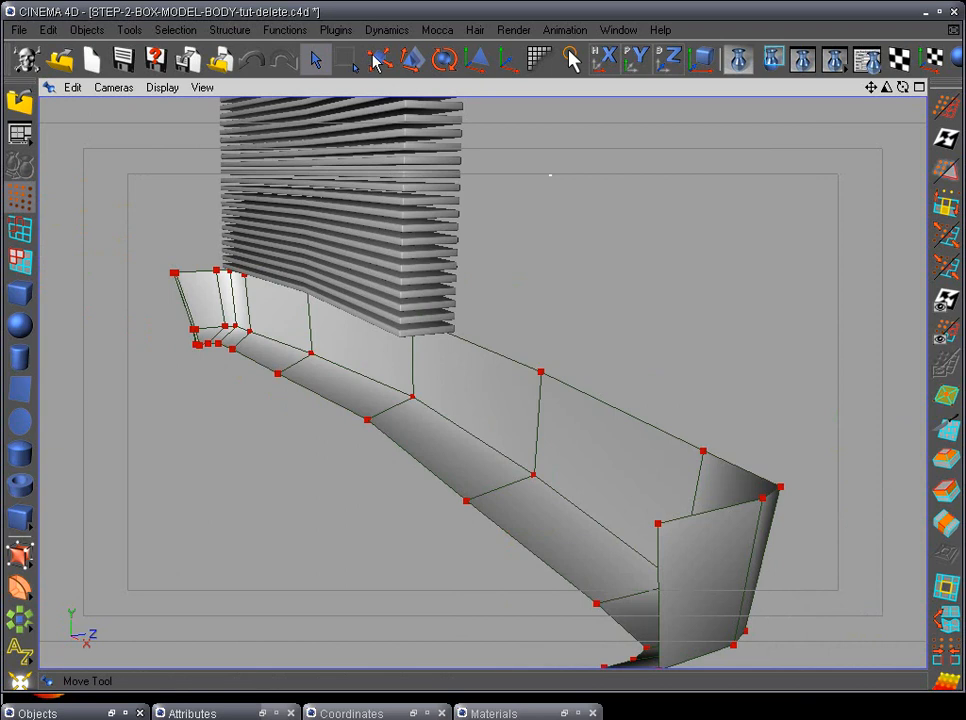
left_click(338, 30)
left_click(372, 294)
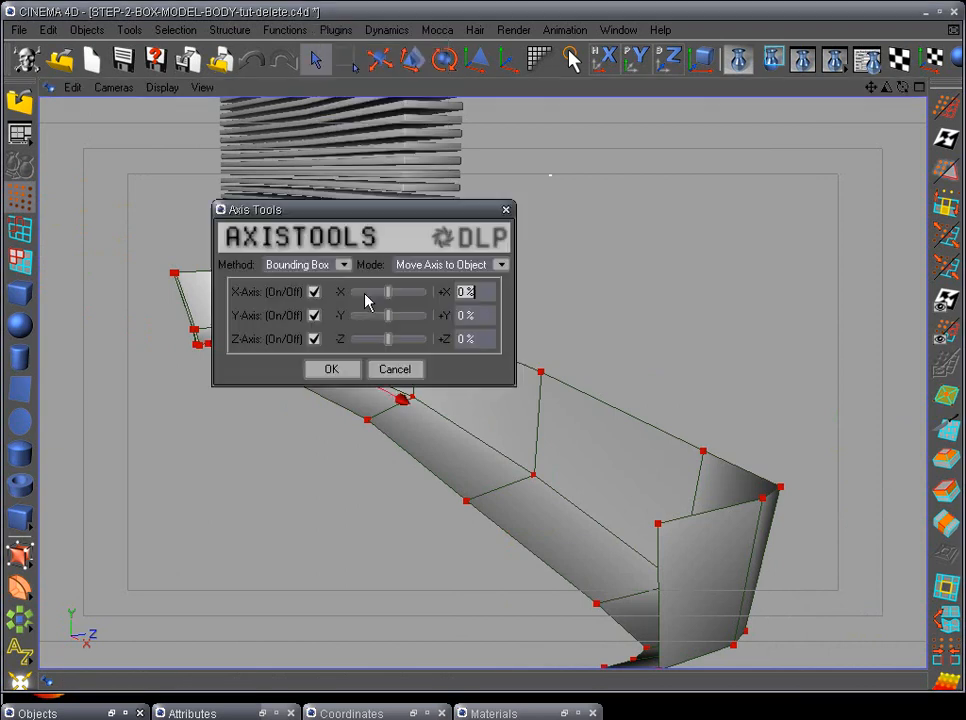
left_click(350, 374)
Delete the inward-facing flange points at the opposite end of the bumper
left_click_drag(390, 341, 350, 445, "alt")
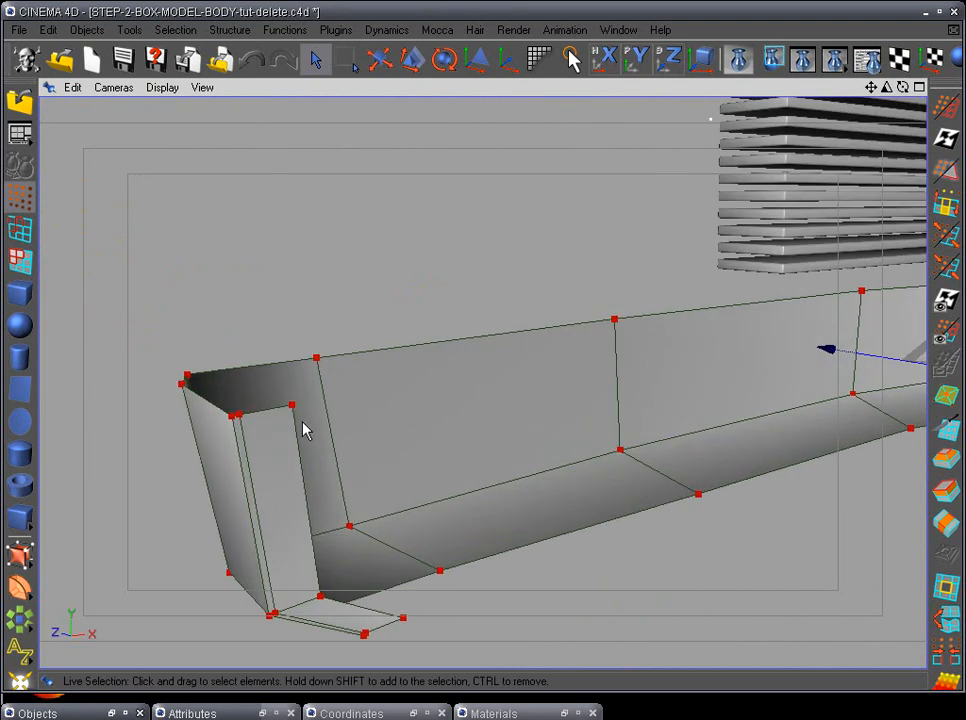
left_click_drag(293, 407, 311, 505)
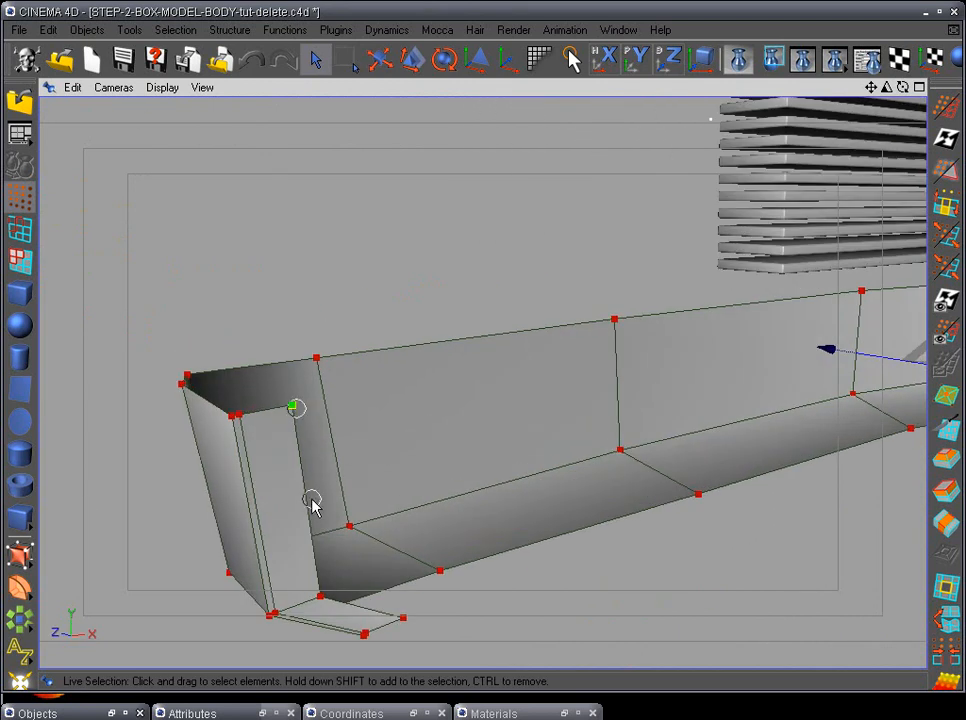
left_click(284, 616, "shift")
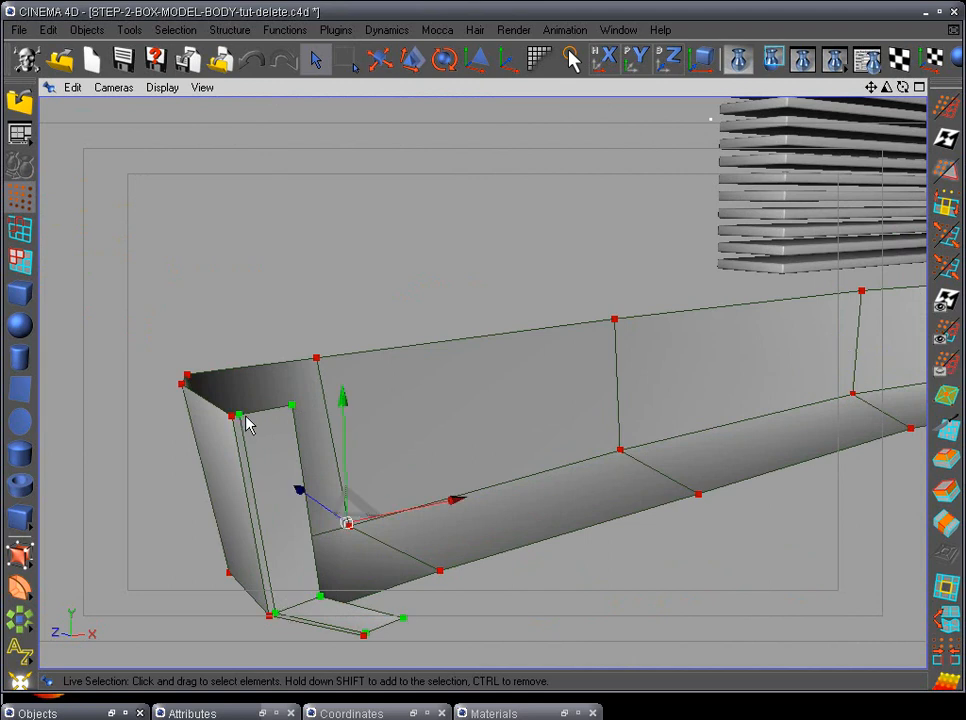
left_click_drag(263, 446, 306, 375, "alt")
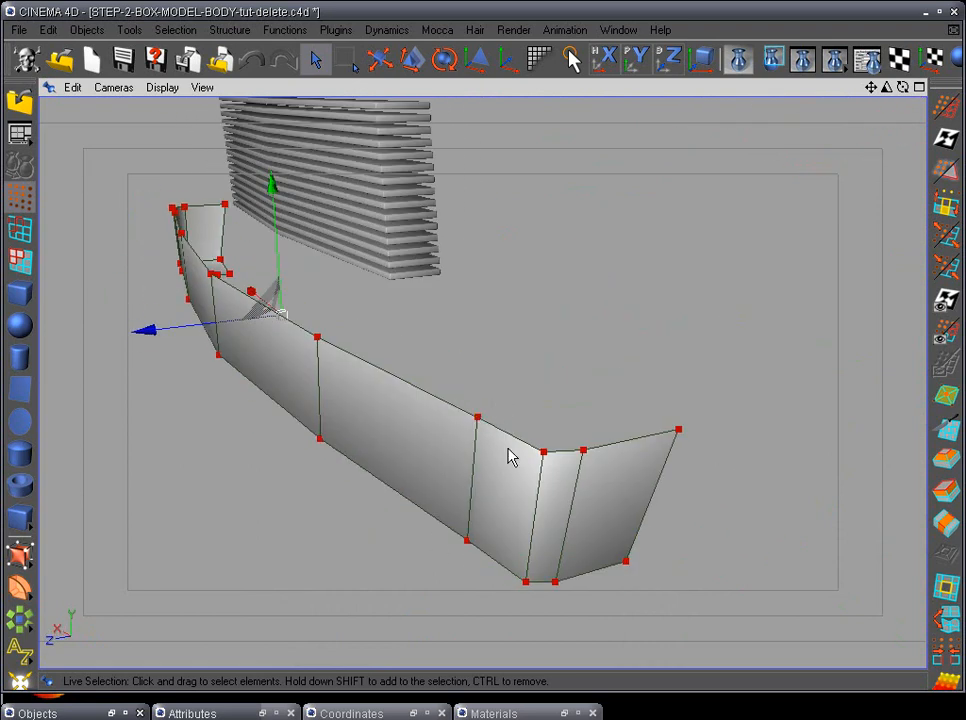
Select all edges along the bumper's upper rim in edge mode with Rectangle Selection in the front view
left_click_drag(508, 456, 93, 325, "alt")
left_click(21, 233)
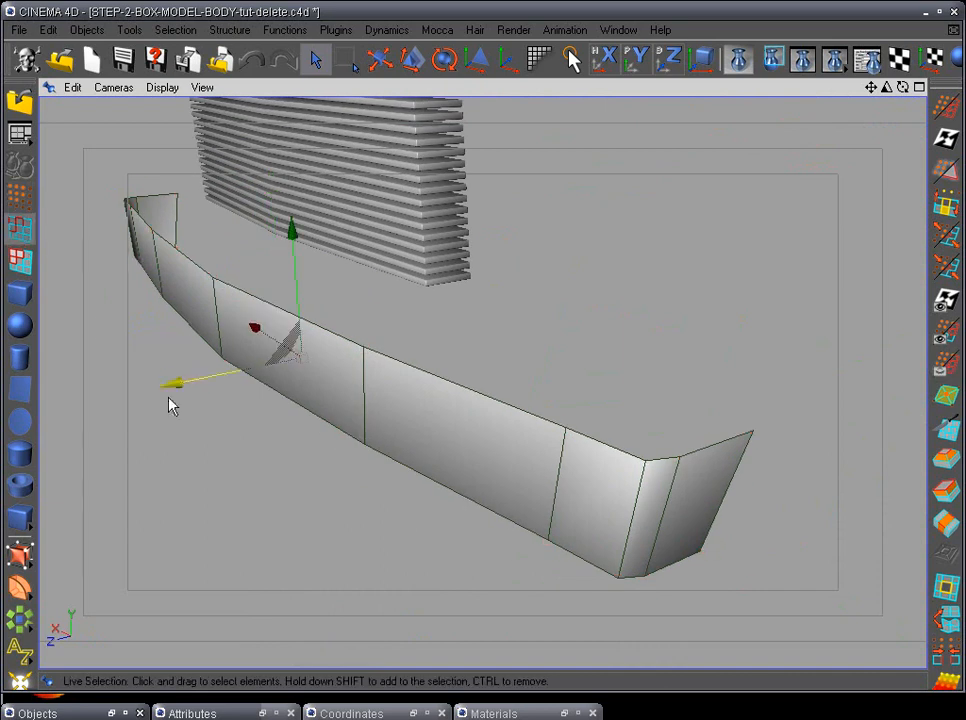
key("F4")
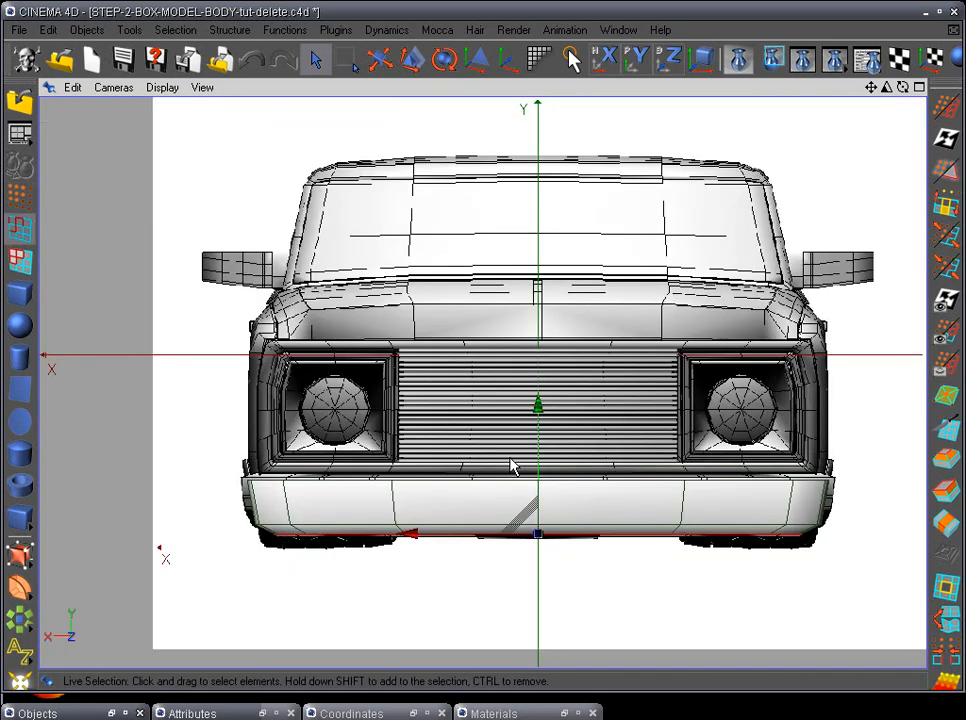
left_click(346, 60)
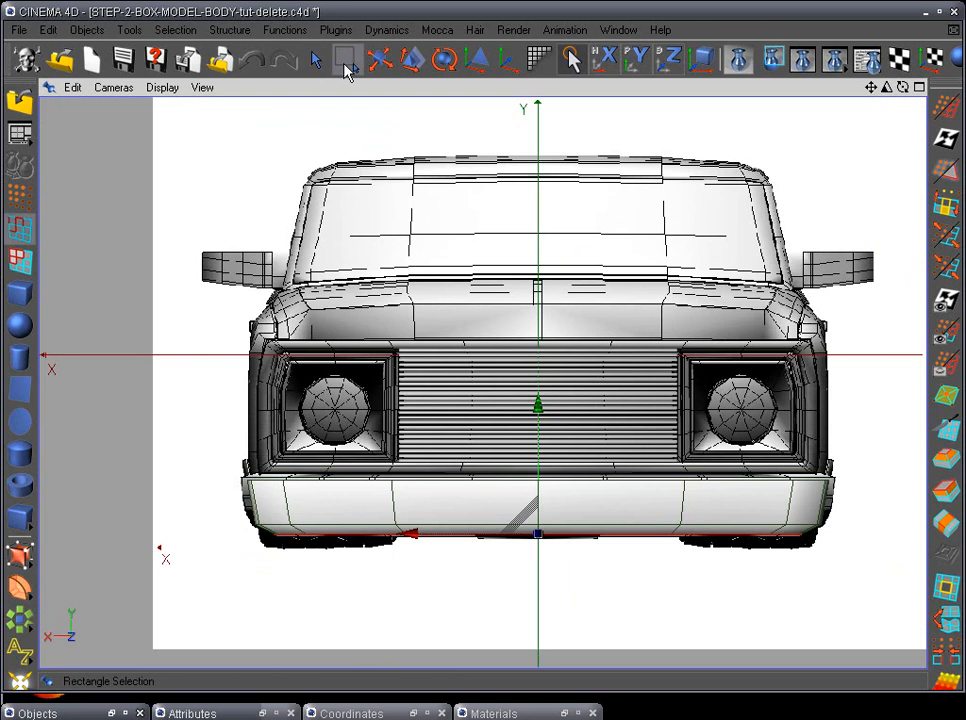
left_click_drag(208, 446, 872, 494)
key("F2")
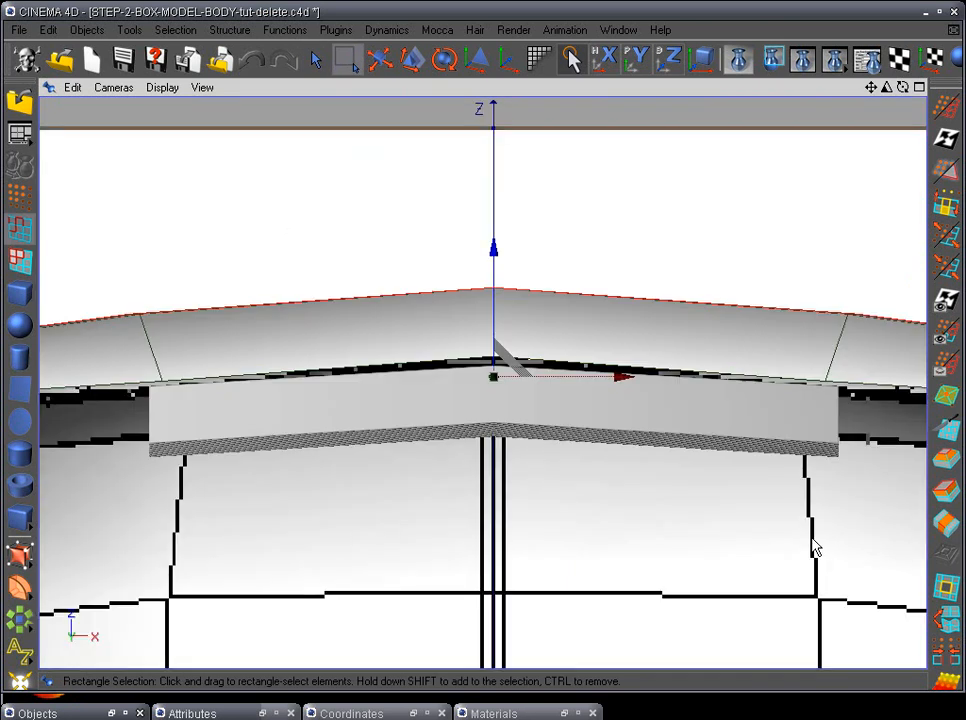
Extrude the upper rim edges slightly upward and shift them back about 2.4 along Z
key("F1")
left_click_drag(542, 532, 602, 460, "alt")
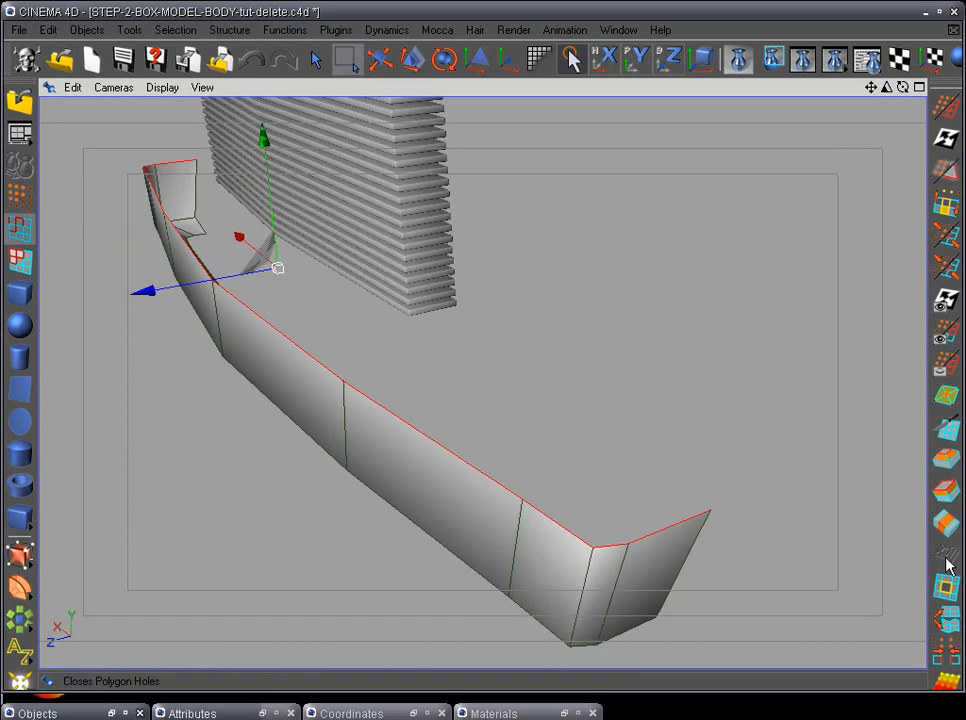
left_click(945, 498)
left_click_drag(841, 461, 741, 449)
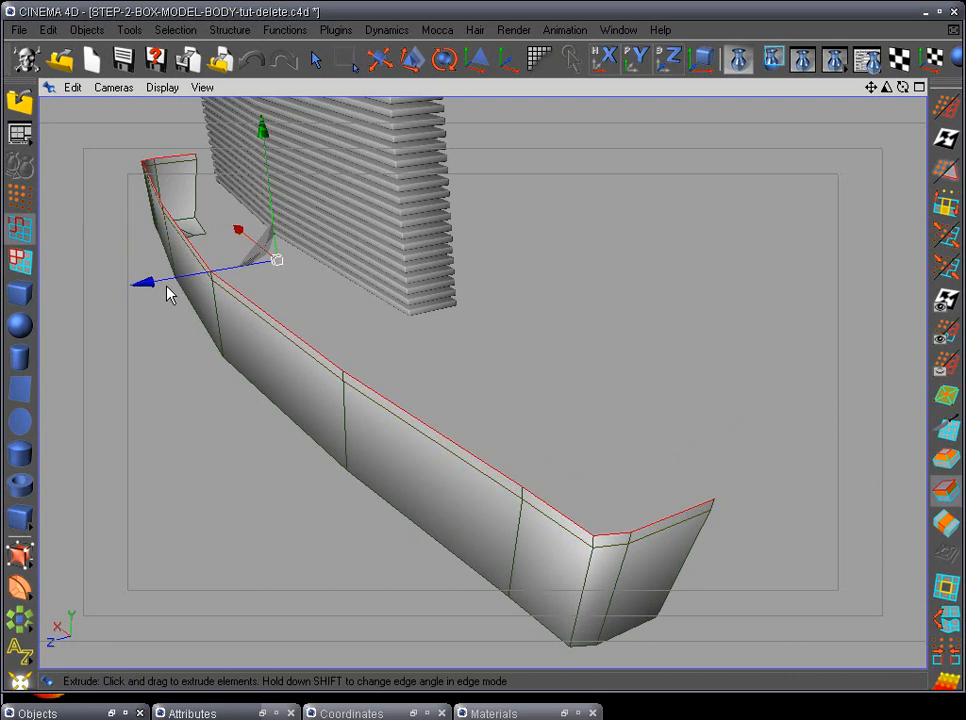
left_click_drag(143, 283, 148, 286)
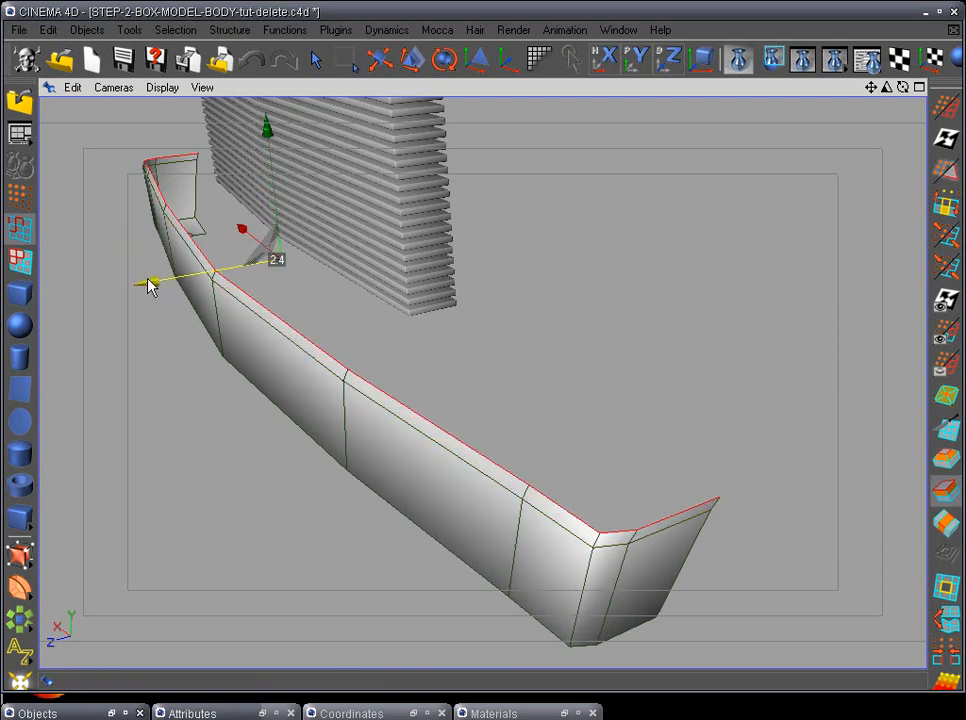
Scale the extruded upper rim edges inward along Z
left_click(419, 66)
left_click_drag(410, 290, 97, 267, "alt")
left_click_drag(155, 253, 572, 478)
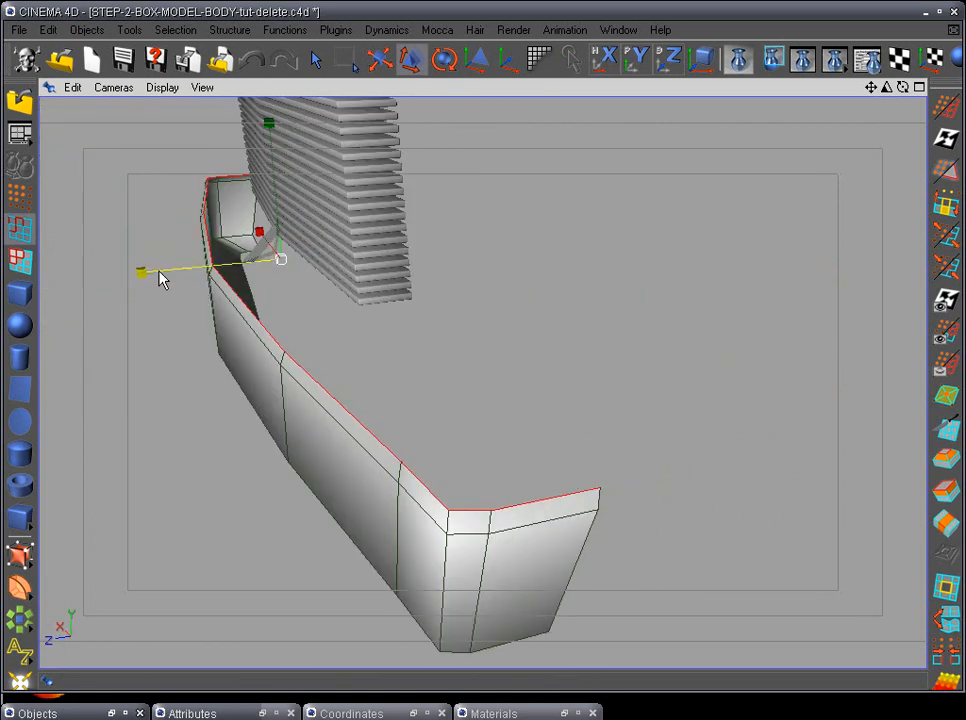
Extrude the upper rim edges a second time toward the inside of the bumper and lower them slightly along Y
left_click(945, 490)
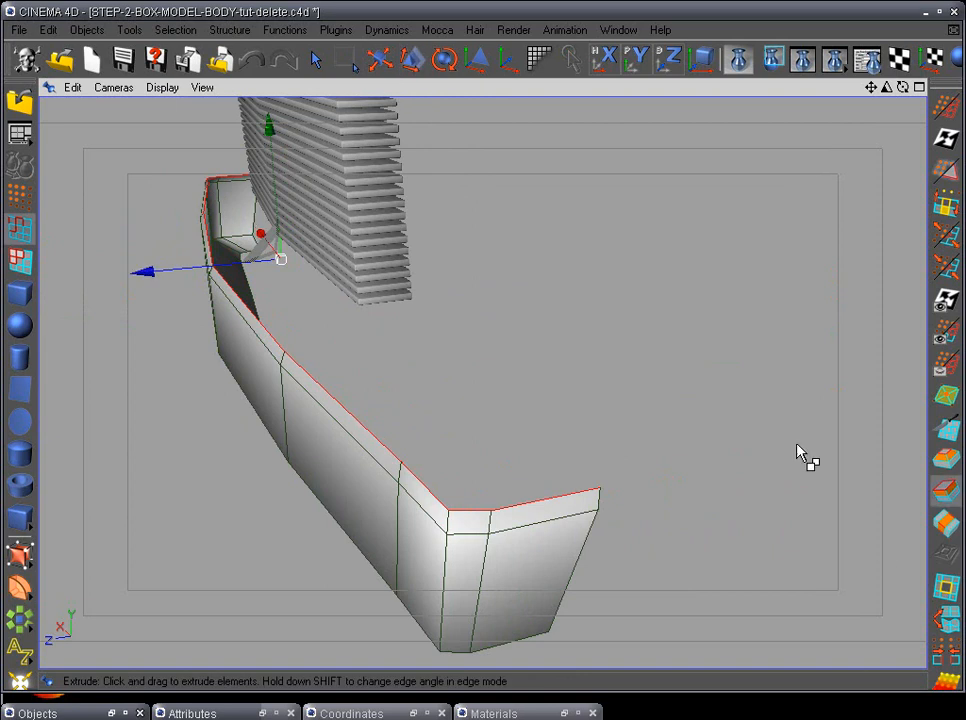
left_click_drag(798, 453, 873, 448)
left_click_drag(755, 377, 505, 362, "alt")
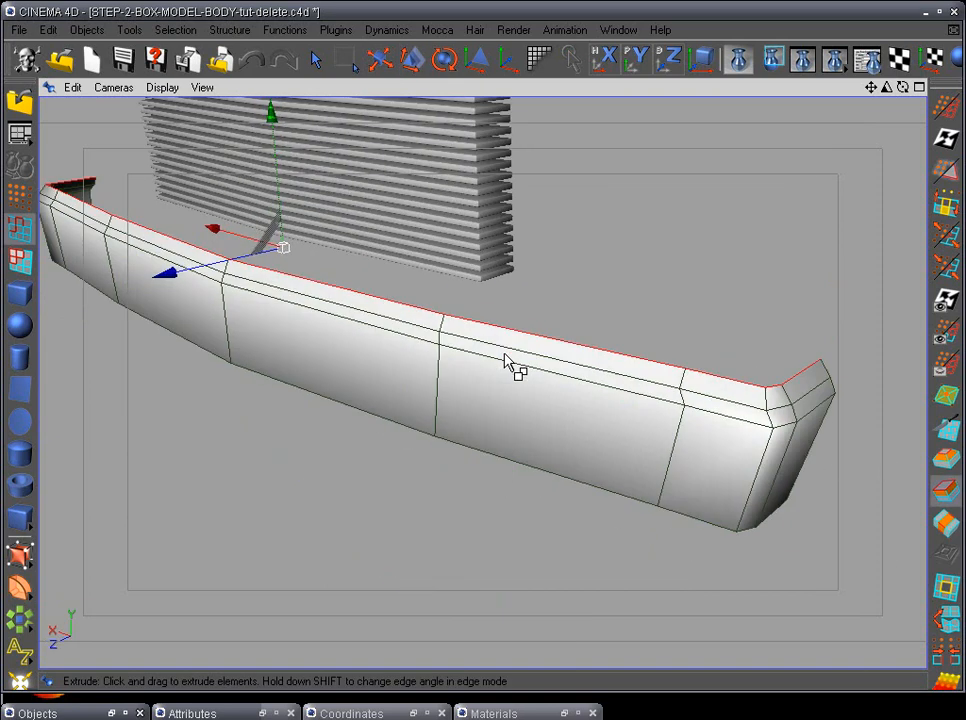
left_click_drag(396, 388, 394, 406, "alt")
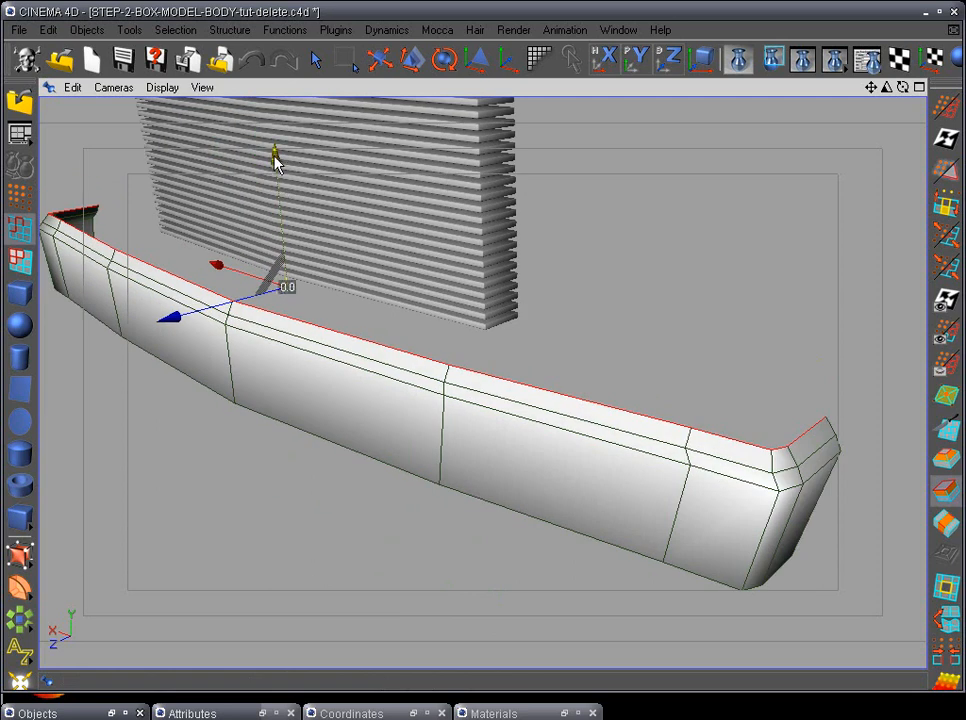
Scale the newly extruded inner rim edges along Z to shape the bumper's top lip
left_click(411, 59)
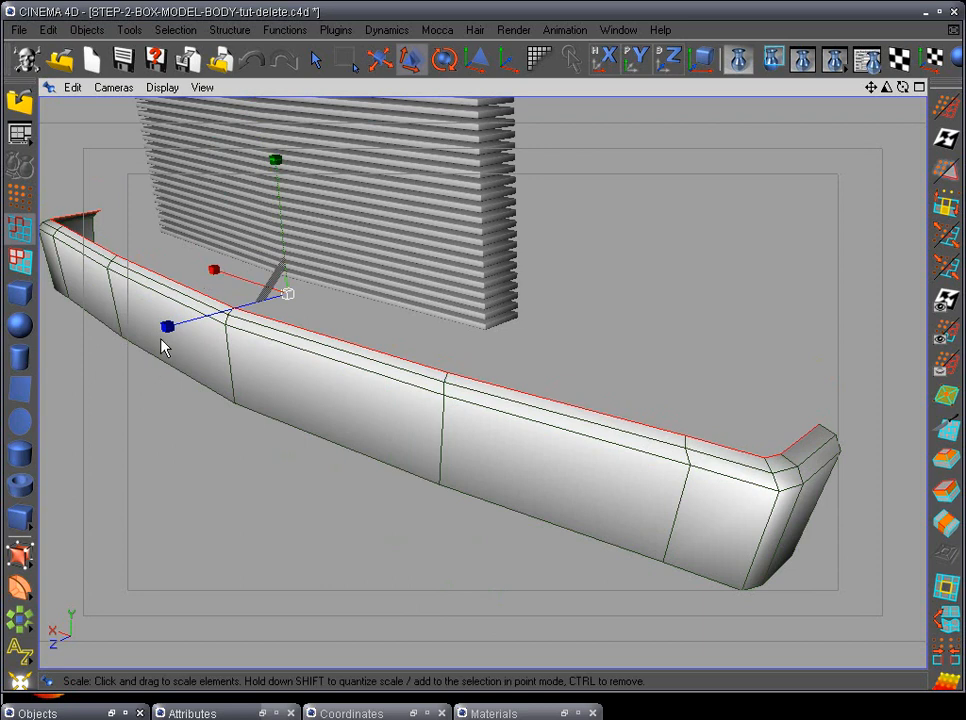
left_click_drag(168, 324, 56, 364)
left_click_drag(330, 350, 478, 436, "alt")
left_click_drag(425, 290, 347, 410, "alt")
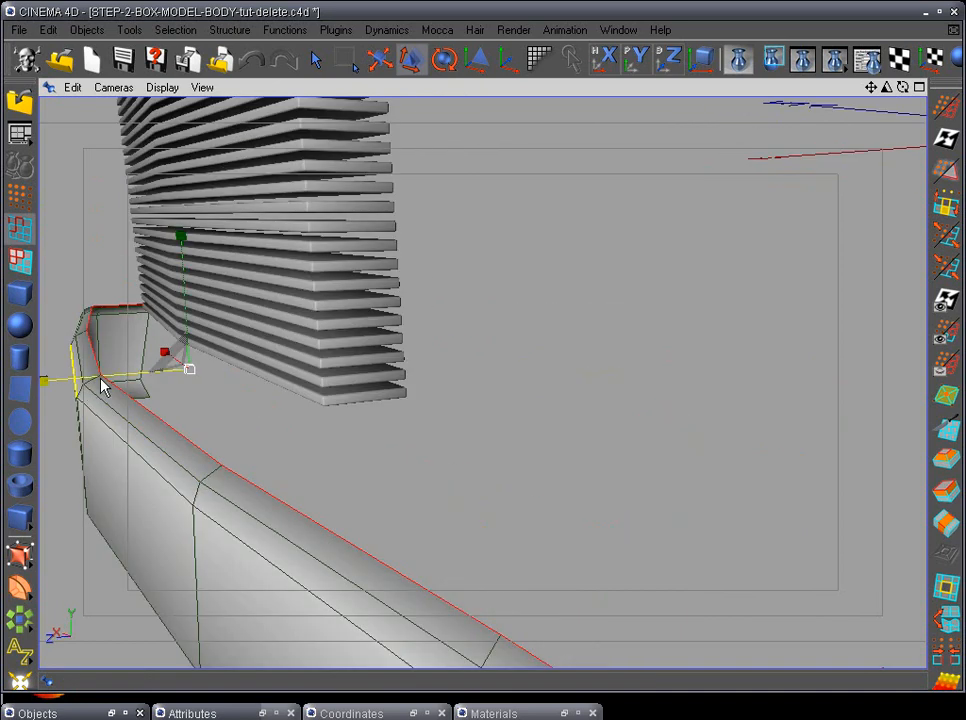
key("e")
Examine the bumper's inner side, open ends and top lip from behind and below
left_click_drag(58, 384, 541, 395, "alt")
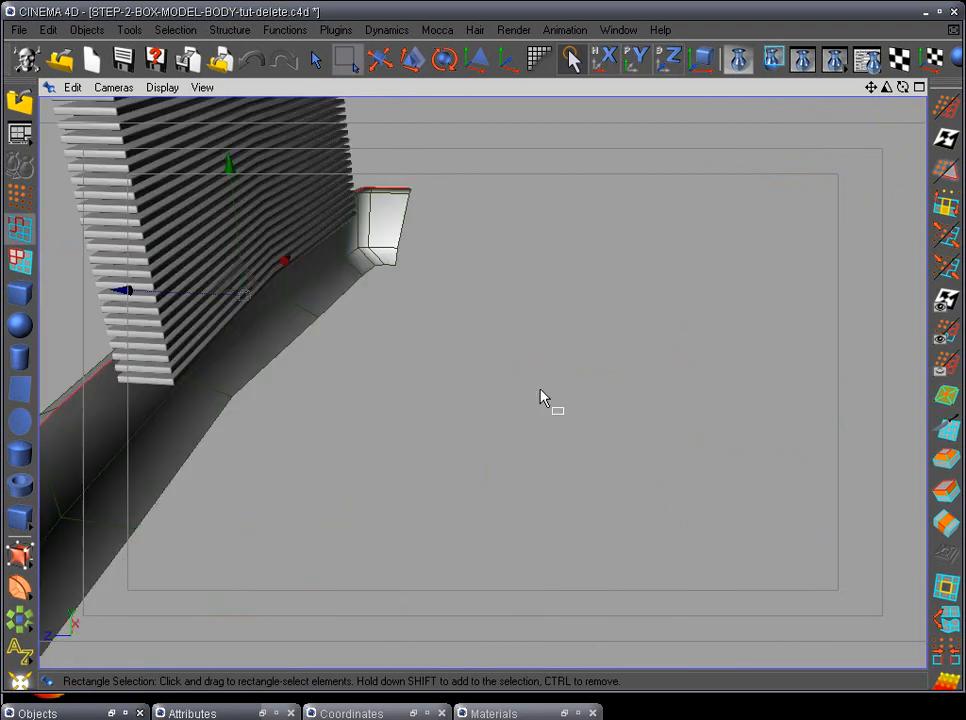
left_click_drag(388, 453, 320, 470, "alt")
left_click_drag(302, 362, 309, 354)
left_click_drag(296, 412, 487, 452, "alt")
left_click_drag(670, 425, 420, 463, "alt")
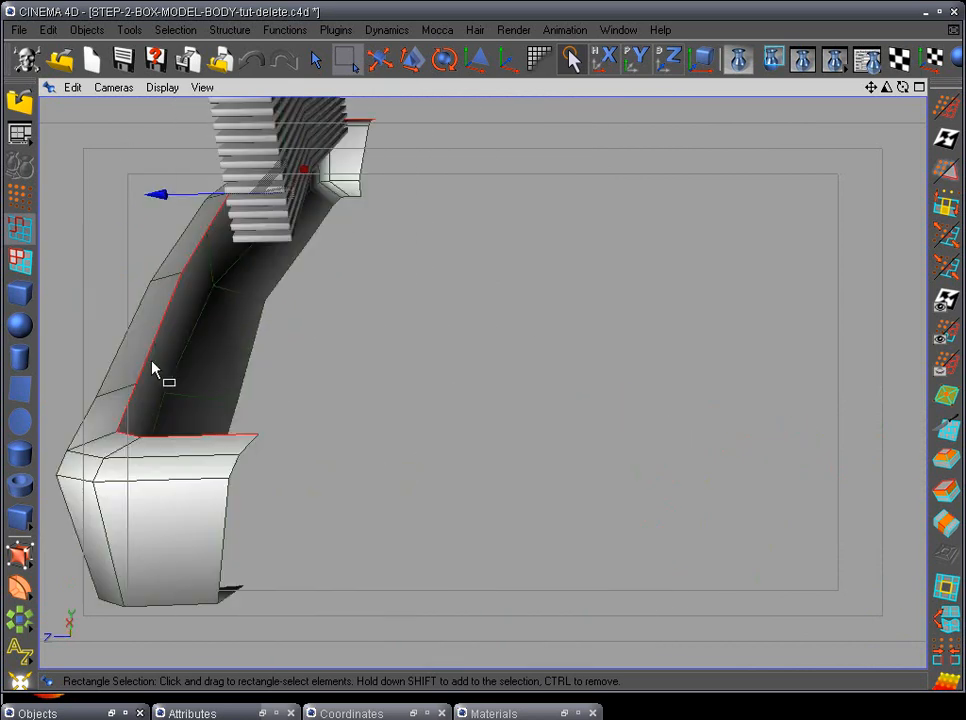
left_click_drag(248, 492, 481, 405, "alt")
Cut a lengthwise loop through the middle of the bumper's bottom lip with the Knife in Loop mode
left_click(20, 197)
left_click_drag(440, 440, 671, 505, "alt")
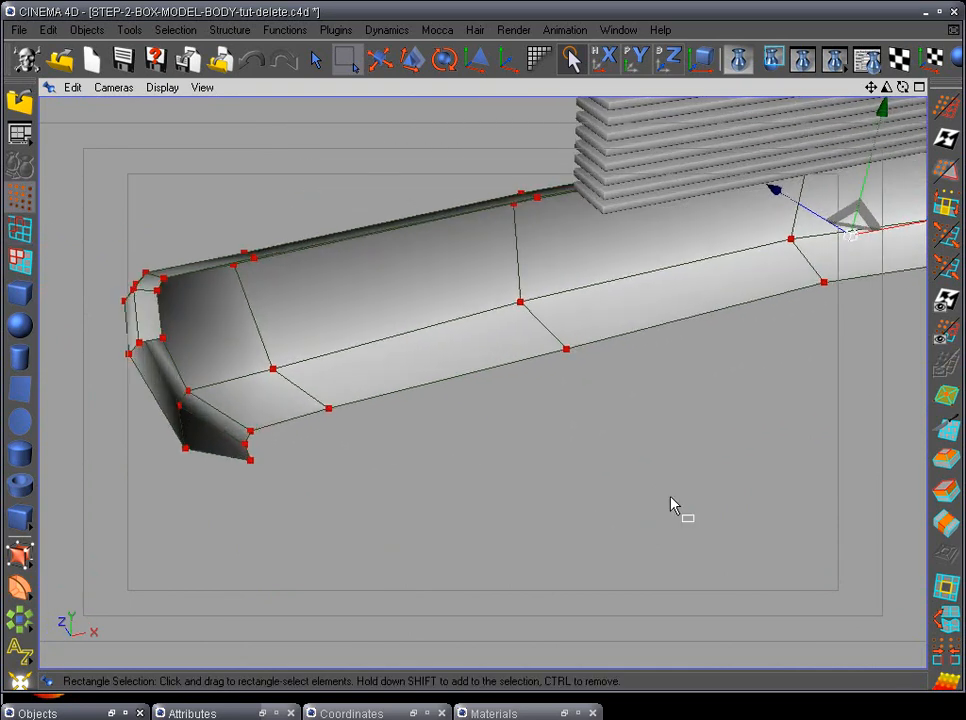
left_click(945, 438)
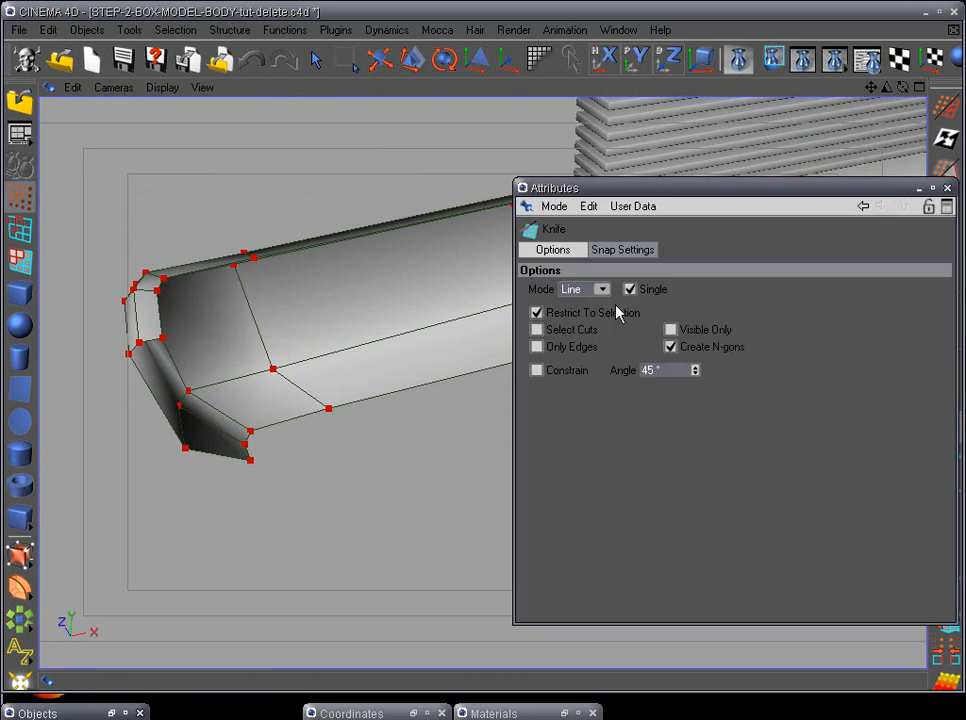
left_click(602, 289)
left_click(556, 360)
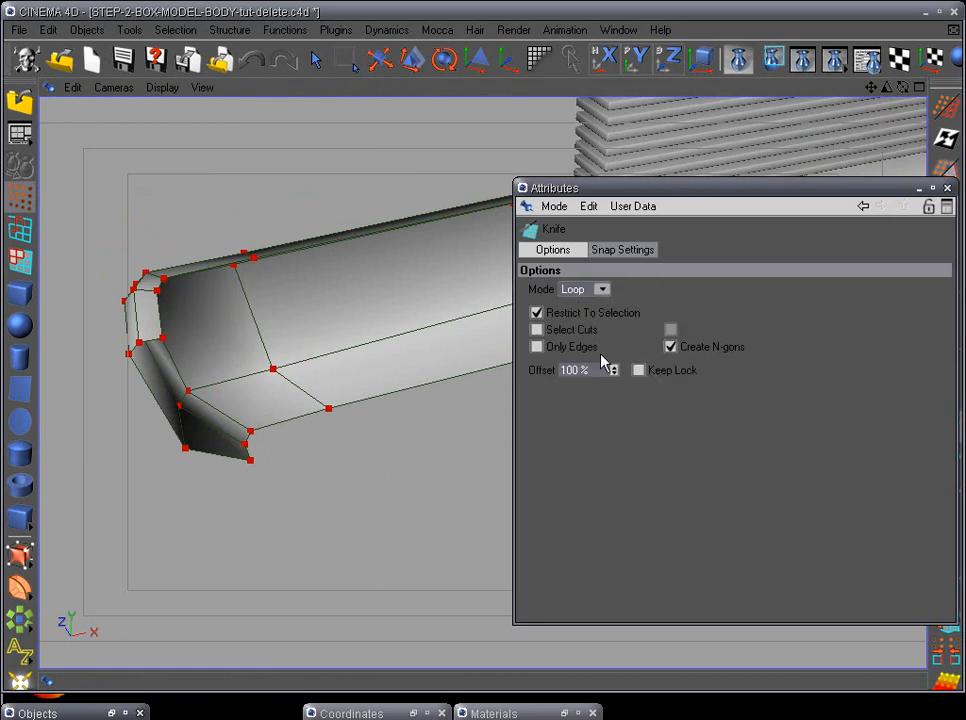
left_click(919, 189)
left_click_drag(484, 422, 485, 392, "alt")
middle_click_drag(396, 416, 517, 452, "alt")
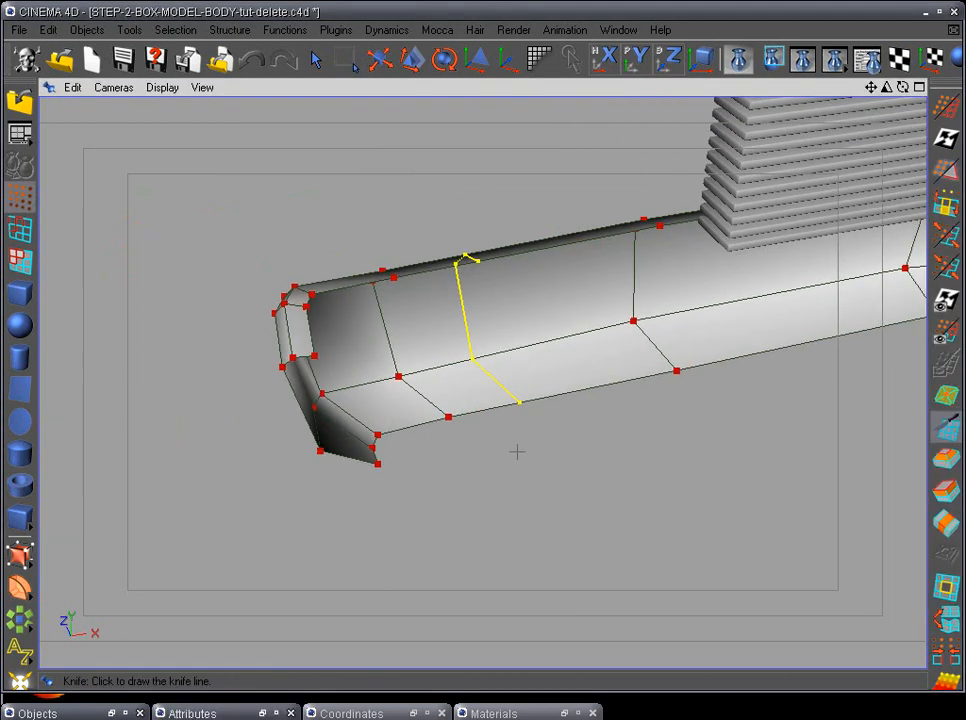
right_click_drag(494, 455, 414, 502, "alt")
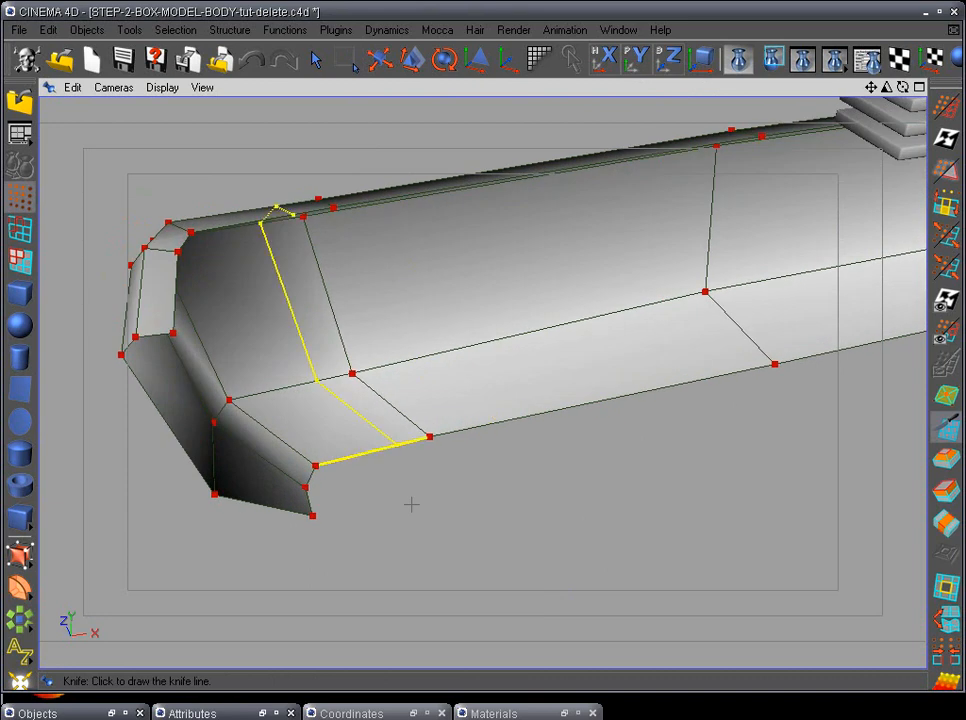
left_click(265, 510)
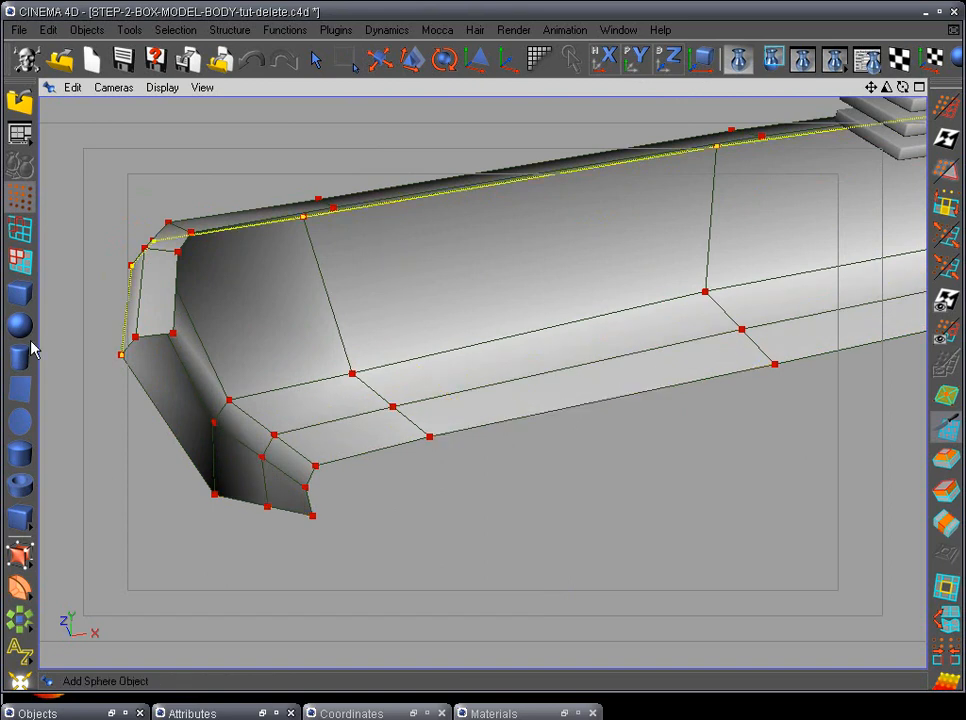
Clear the edge selection and bridge the upper and lower lip edges at one end of the bumper
left_click(20, 237)
left_click_drag(459, 451, 330, 355, "alt")
left_click(315, 60)
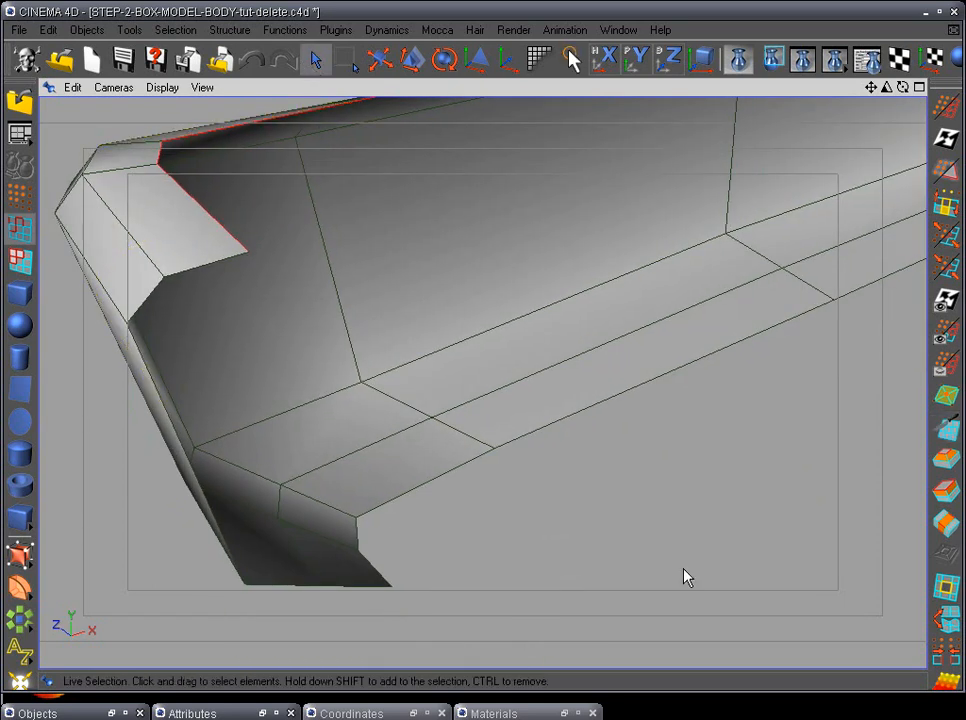
left_click_drag(686, 575, 652, 494, "alt")
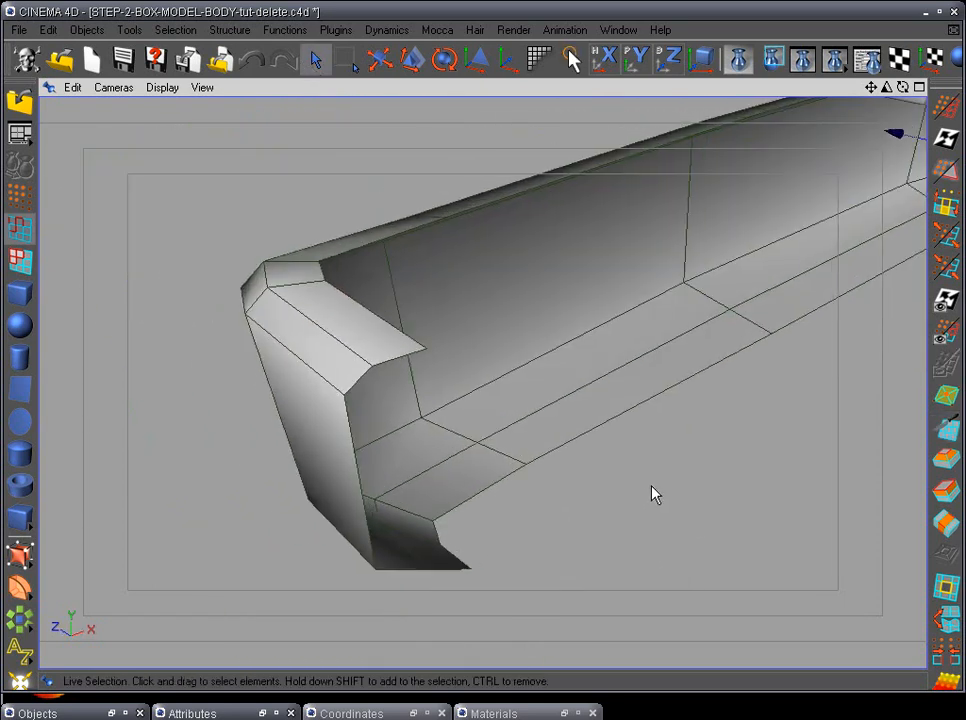
left_click(950, 525)
left_click_drag(367, 390, 400, 570)
left_click_drag(392, 640, 218, 315, "alt")
Bridge the matching upper and lower lip edges at the opposite end of the bumper
left_click_drag(292, 370, 627, 487, "alt")
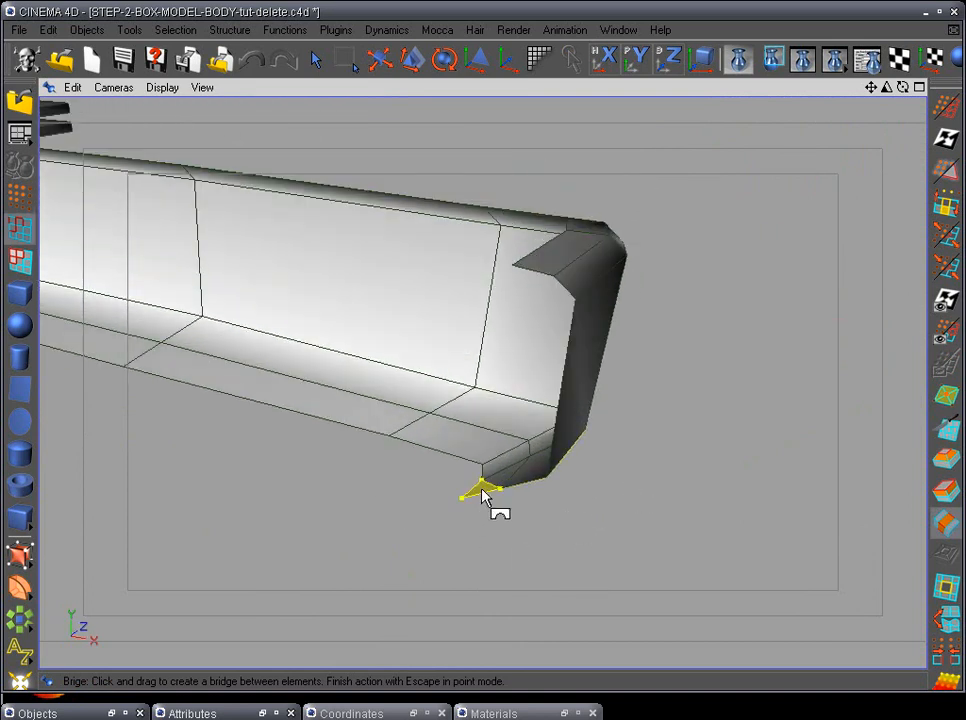
left_click_drag(487, 499, 539, 292)
left_click_drag(529, 488, 567, 278)
Place FRONT-BUMPER inside the Symmetry object of SINGEL-HP-PARTS and force it visible in the editor
scroll(690, 381, "down", 3)
left_click_drag(690, 381, 317, 468, "alt")
left_click(113, 713)
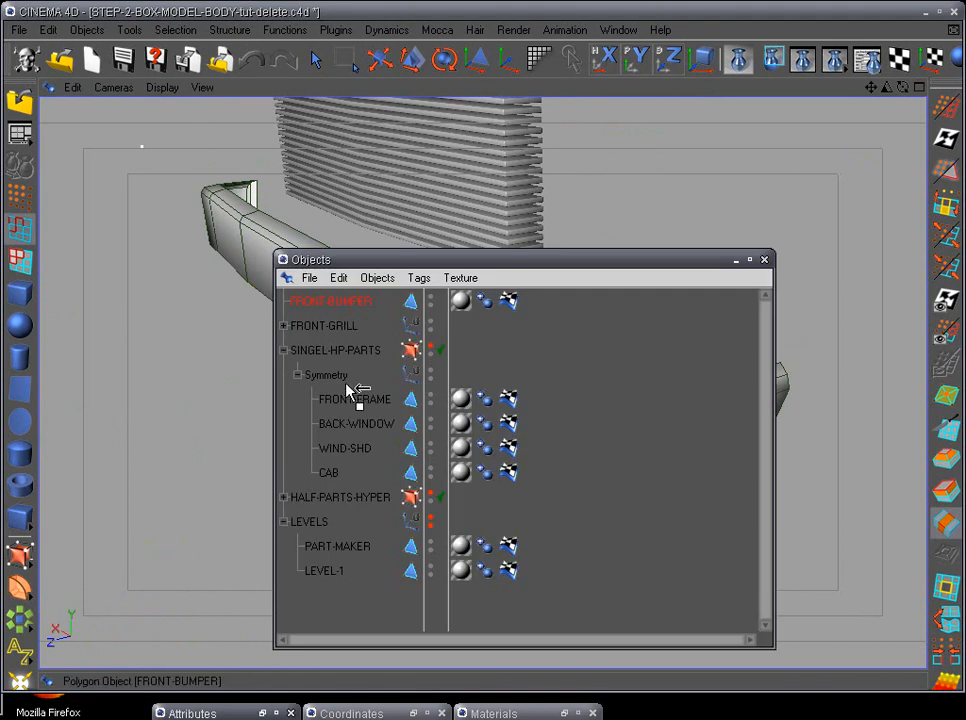
left_click_drag(340, 385, 341, 398)
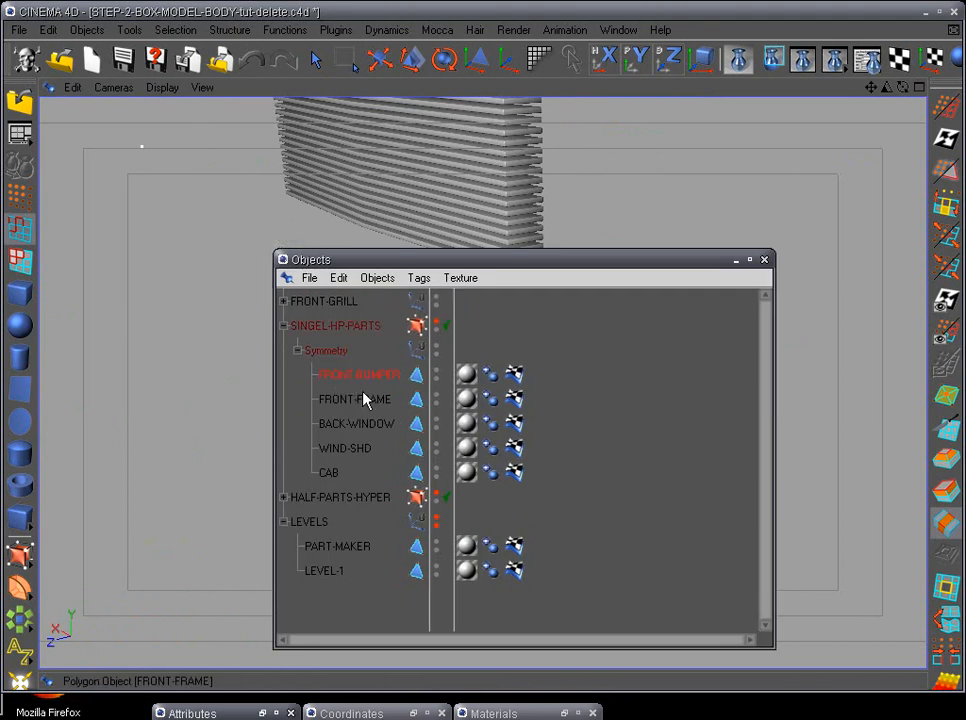
left_click(436, 373)
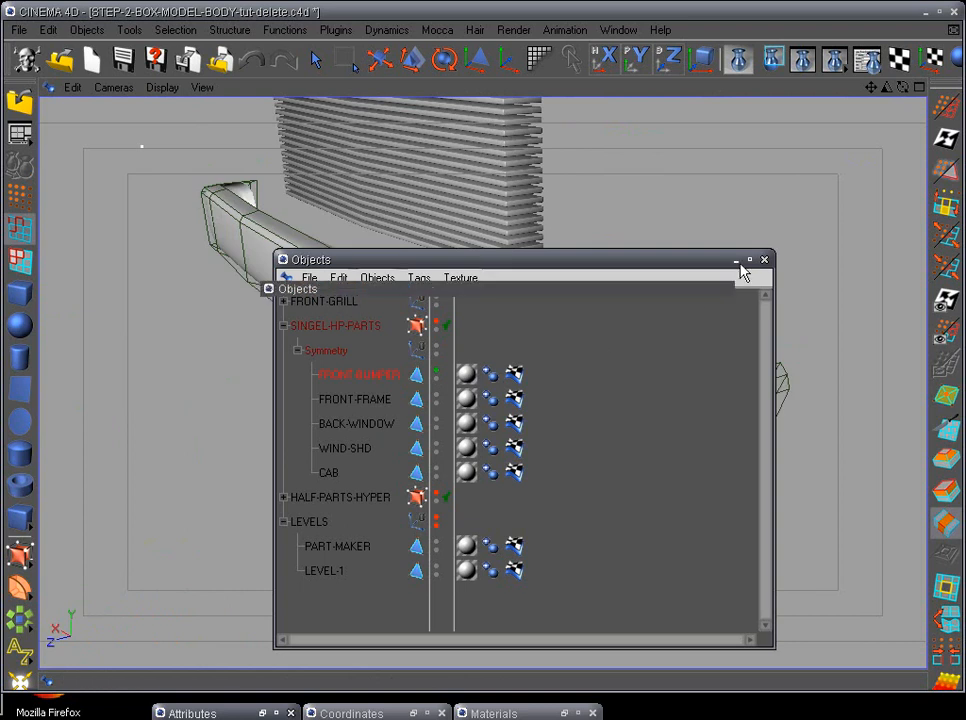
left_click(749, 259)
left_click_drag(543, 341, 548, 386, "alt")
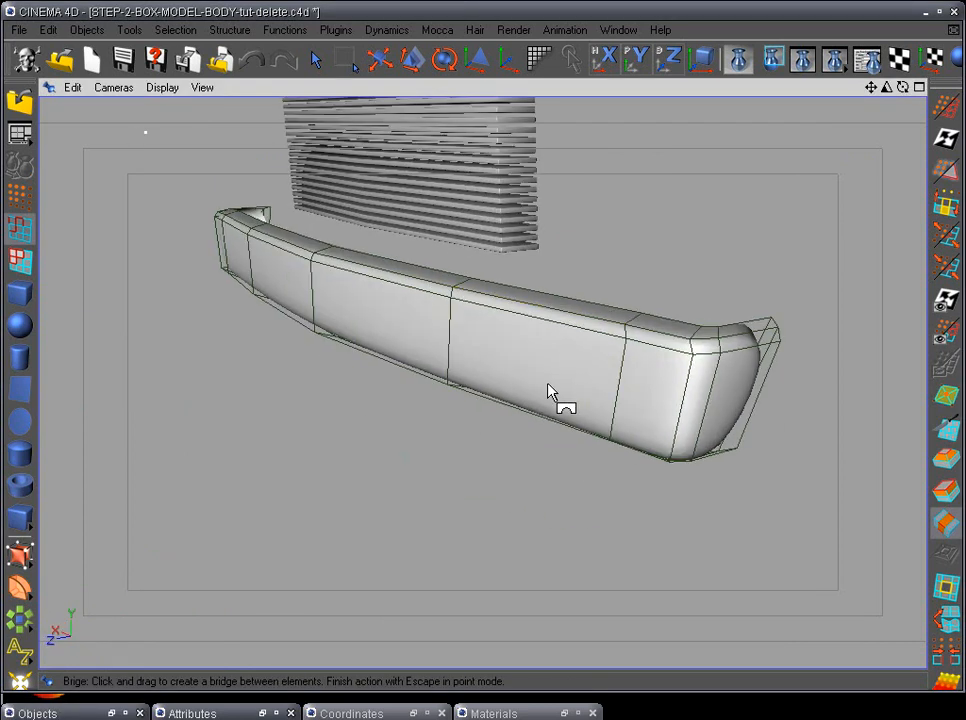
Move the upper points at the rear of the bumper's side backward toward the front wheel
key("F3")
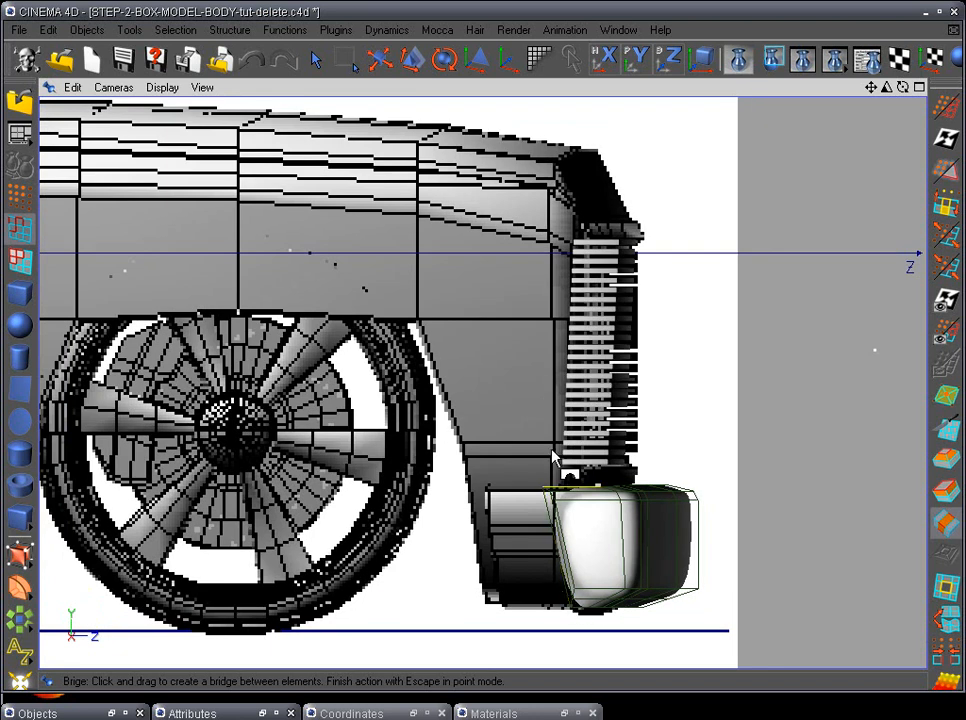
left_click(345, 60)
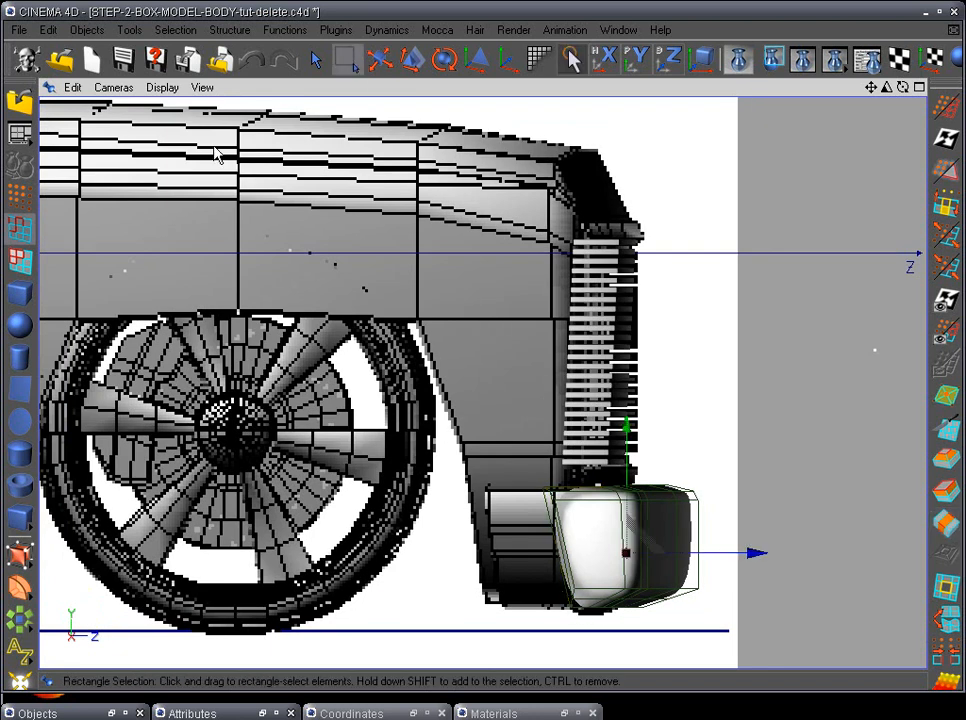
left_click(19, 206)
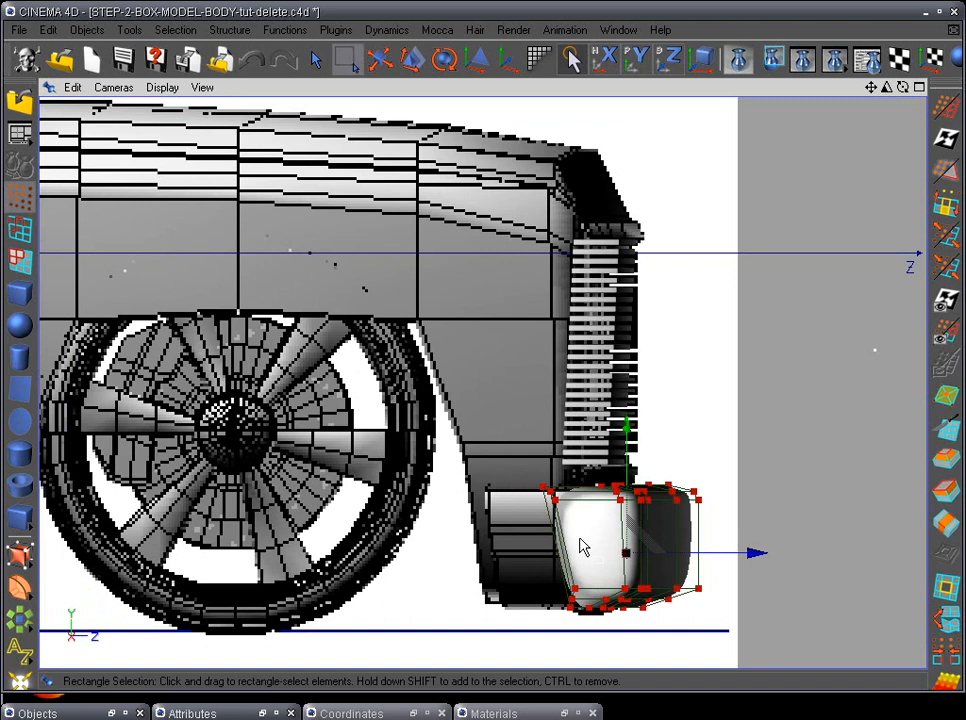
scroll(584, 547, "up", 5)
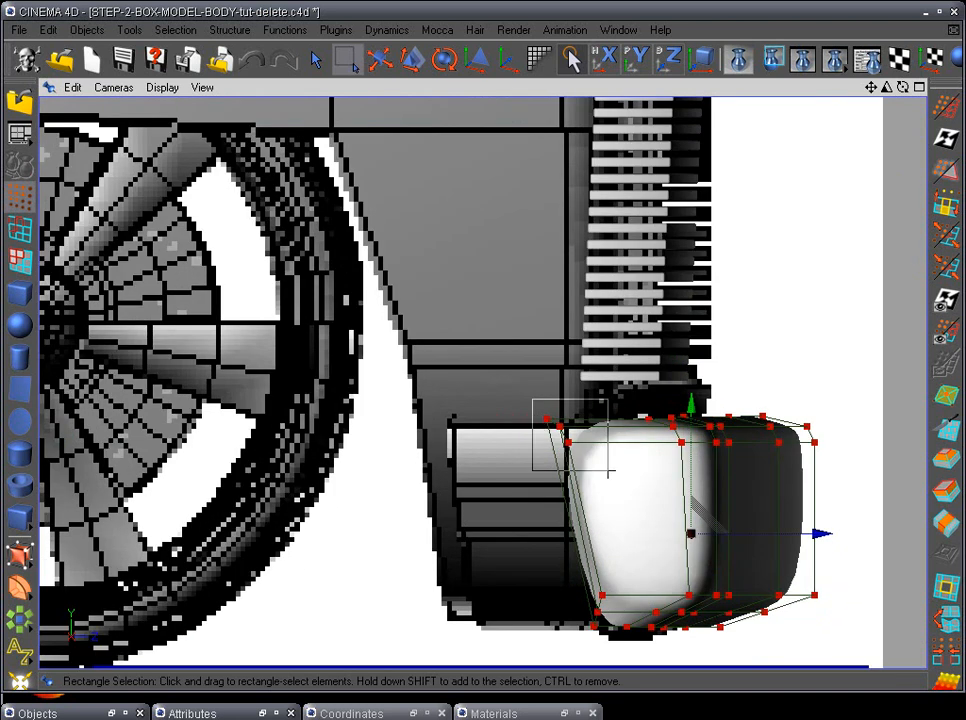
left_click_drag(607, 470, 607, 468)
left_click_drag(684, 431, 592, 447)
Move the lower rear points of the bumper's side backward to nearly line up beneath the upper ones
scroll(660, 373, "up", 3)
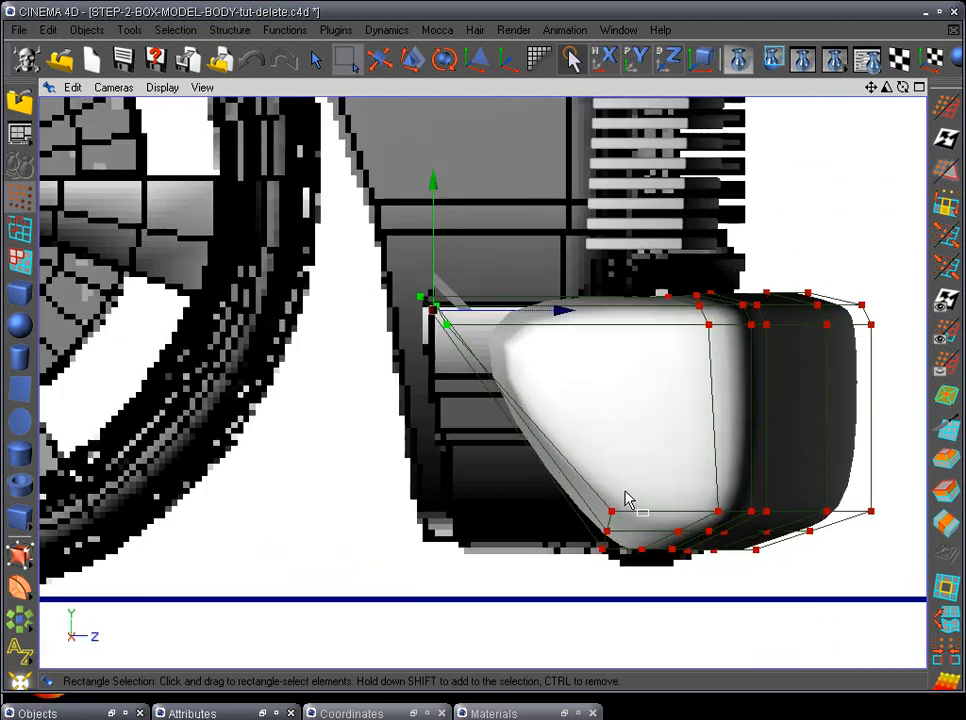
left_click_drag(621, 568, 623, 568)
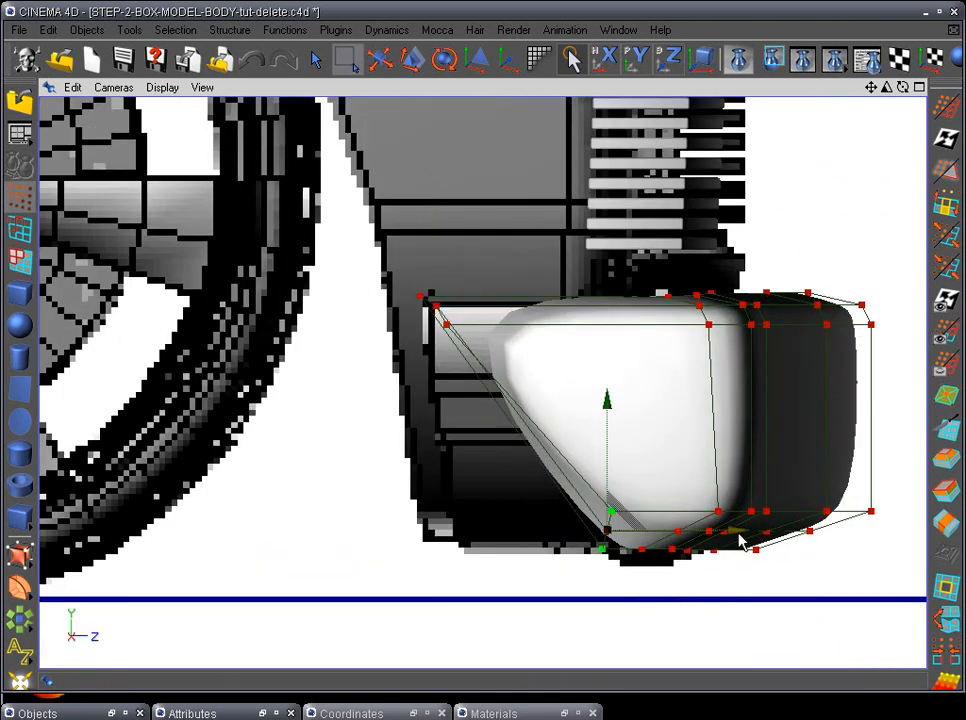
left_click_drag(735, 537, 582, 537)
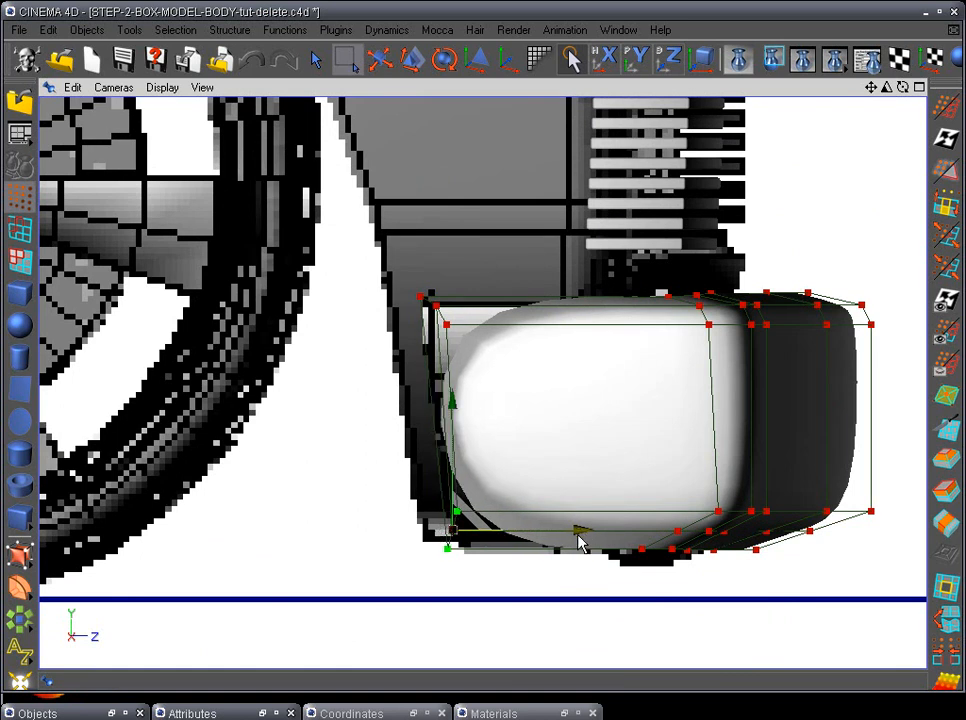
Cut a vertical loop with the Knife close to the rear edge of the bumper's side
key("F1")
left_click_drag(418, 536, 449, 444, "alt")
left_click_drag(571, 493, 524, 459, "alt")
left_click(946, 435)
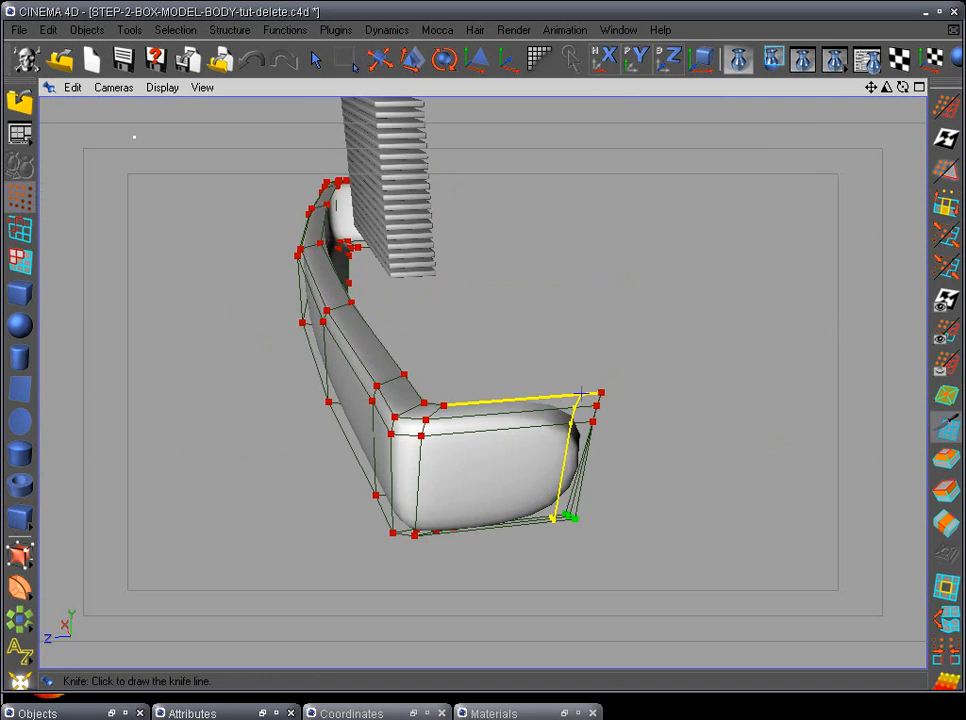
left_click(583, 393)
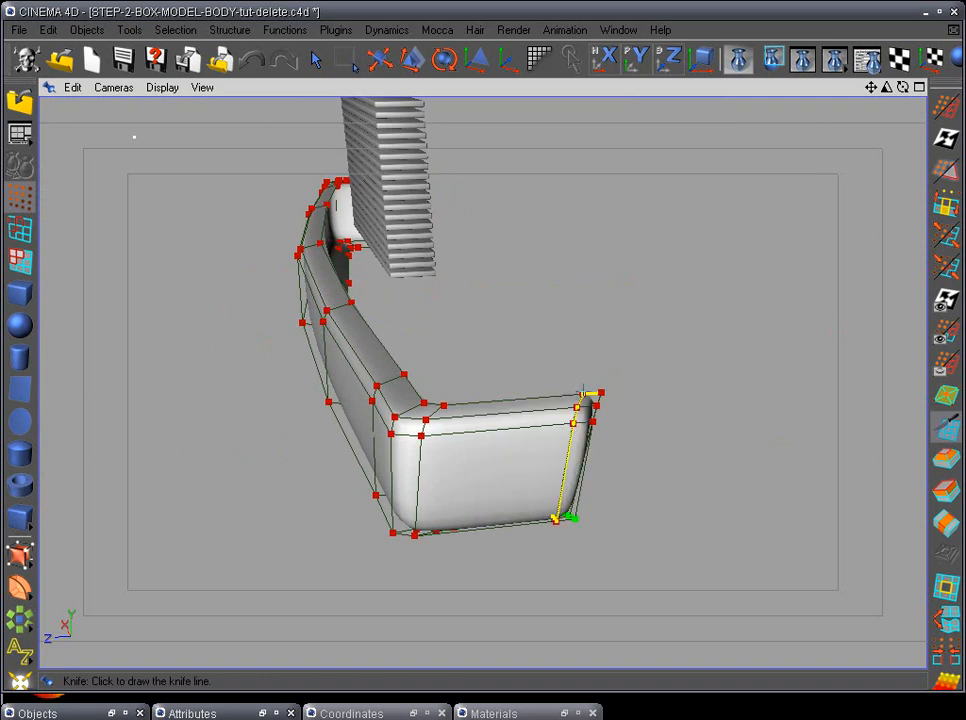
Cut three lengthwise Knife loops around the bumper: one near the upper edge, one near the lower edge and one midway
left_click_drag(660, 379, 736, 541, "alt")
scroll(737, 541, "up", 5)
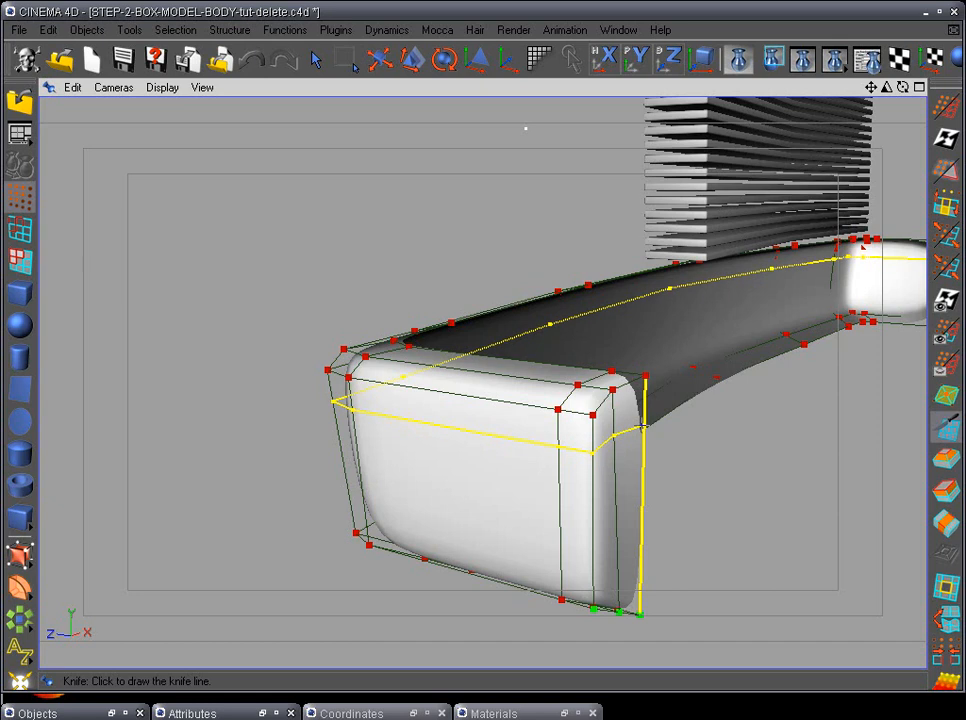
left_click(642, 427)
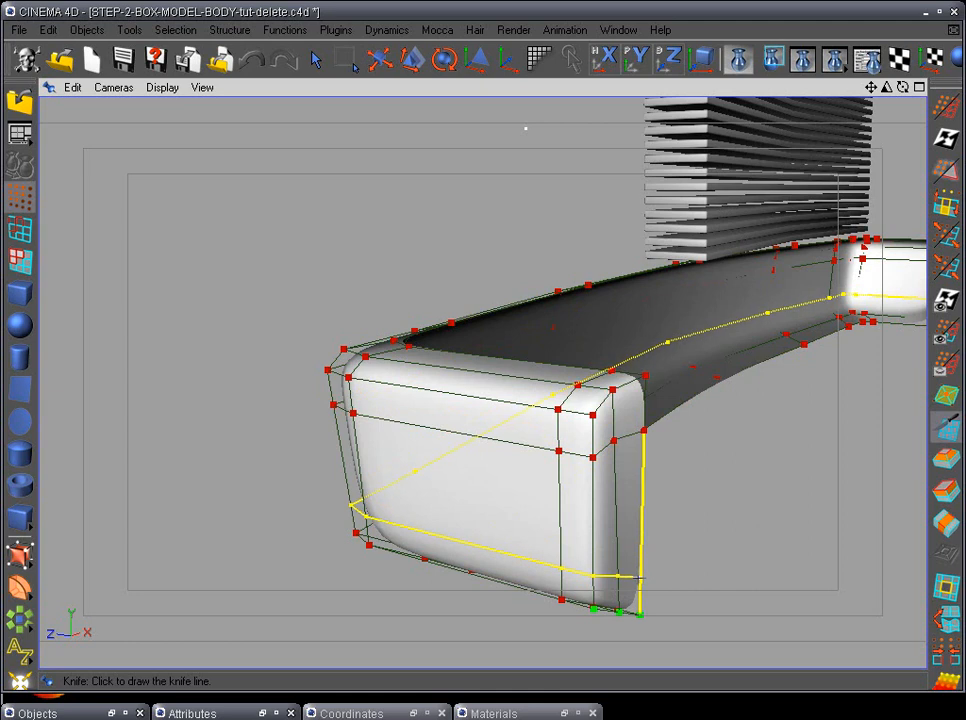
left_click_drag(668, 575, 537, 535, "alt")
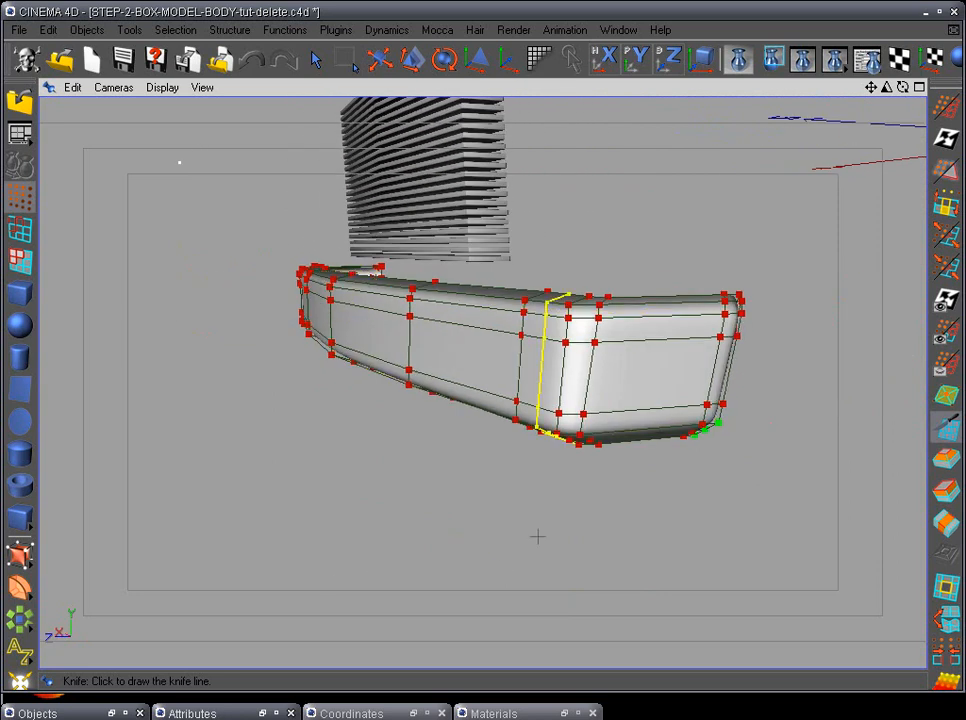
left_click(732, 372)
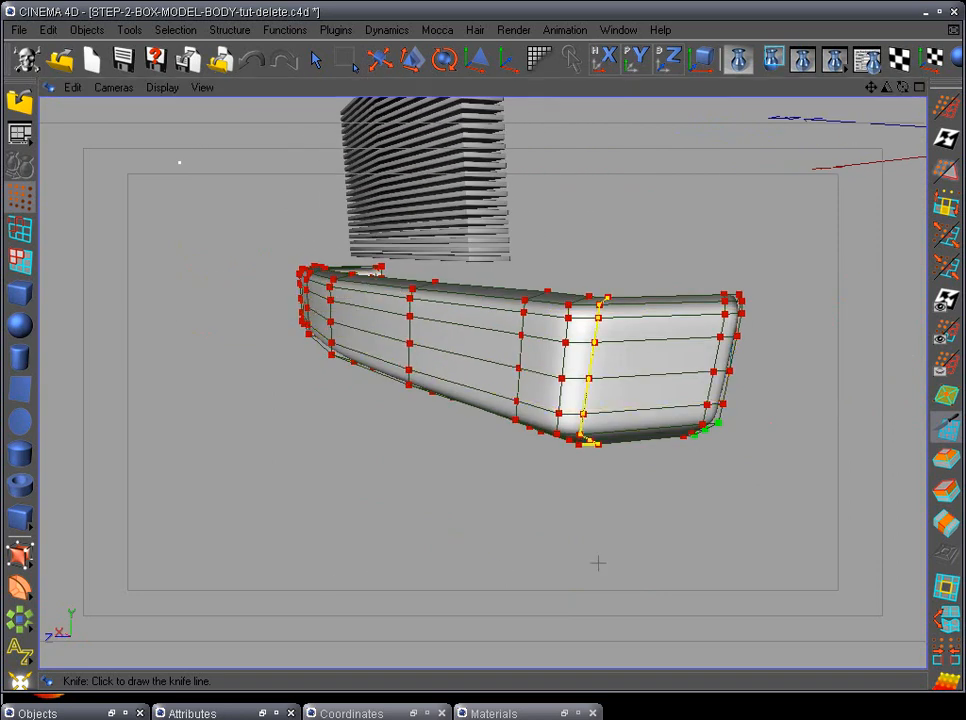
Select the middle three rows of points at the bumper's end in the front view and move them slightly outward
key("F4")
middle_click_drag(603, 563, 416, 509, "alt")
right_click_drag(405, 470, 515, 551, "alt")
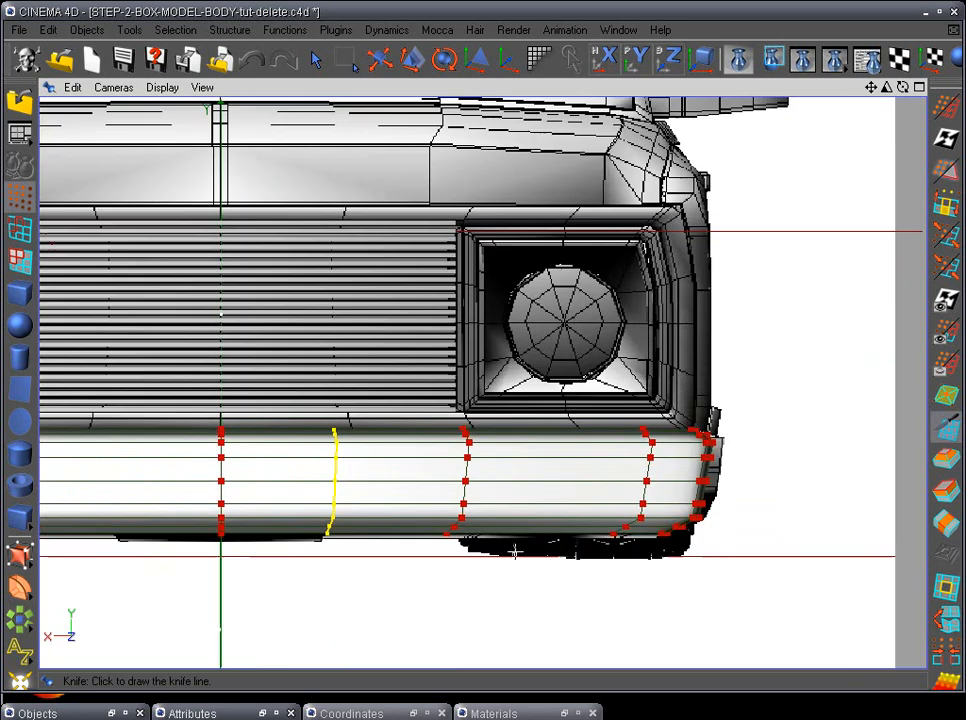
middle_click_drag(546, 554, 470, 464, "alt")
right_click_drag(470, 464, 455, 537, "alt")
middle_click_drag(517, 561, 868, 555, "alt")
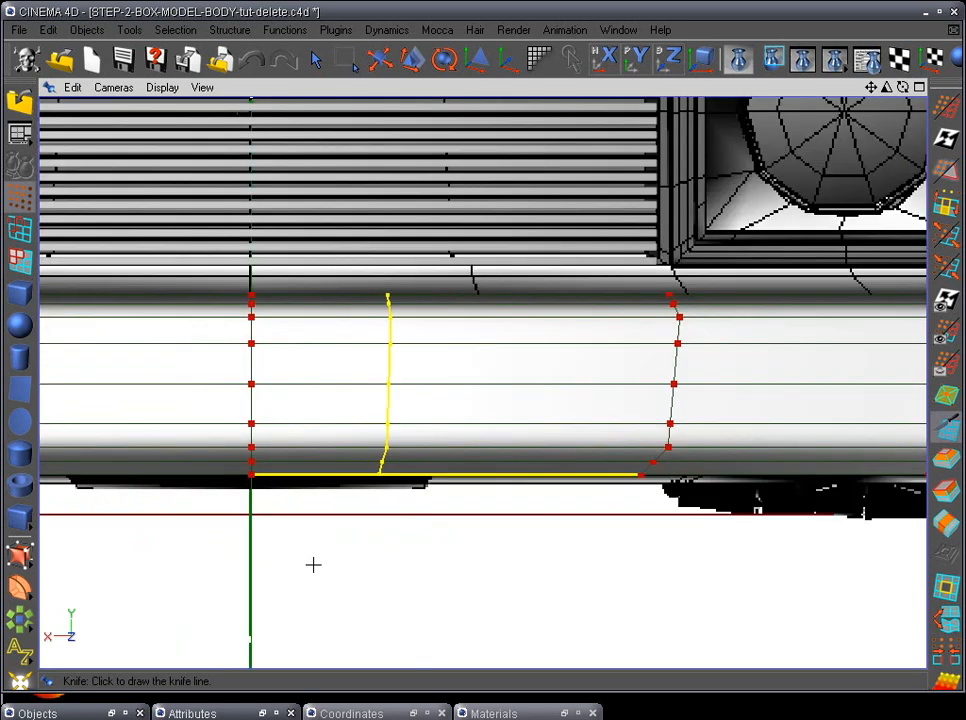
middle_click_drag(313, 565, 560, 554, "alt")
right_click_drag(560, 554, 615, 556, "alt")
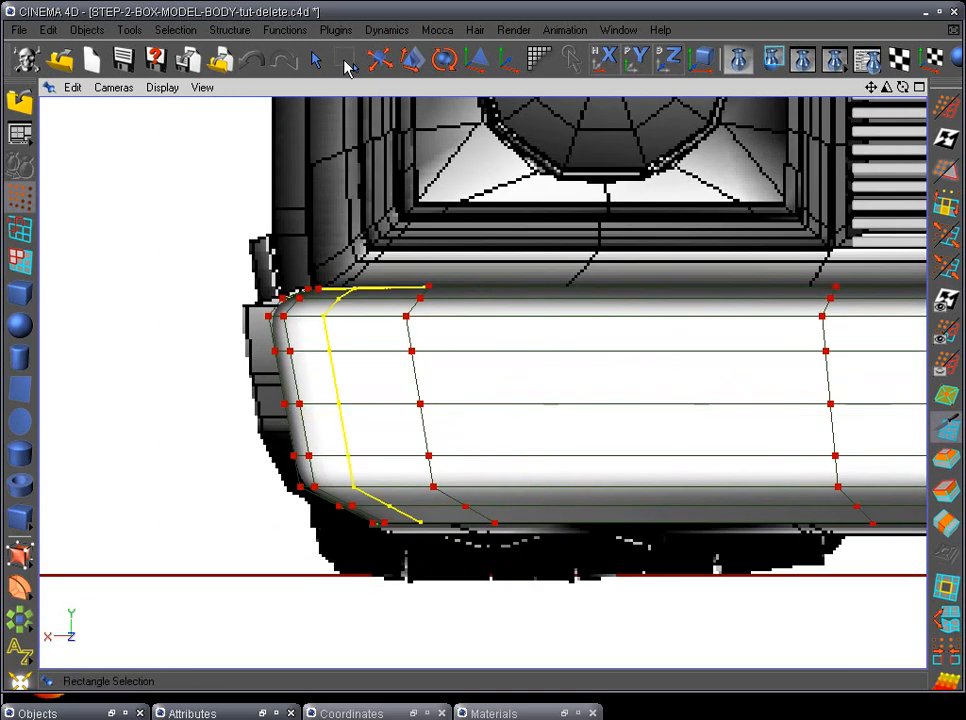
left_click(344, 60)
scroll(474, 398, "down", 1)
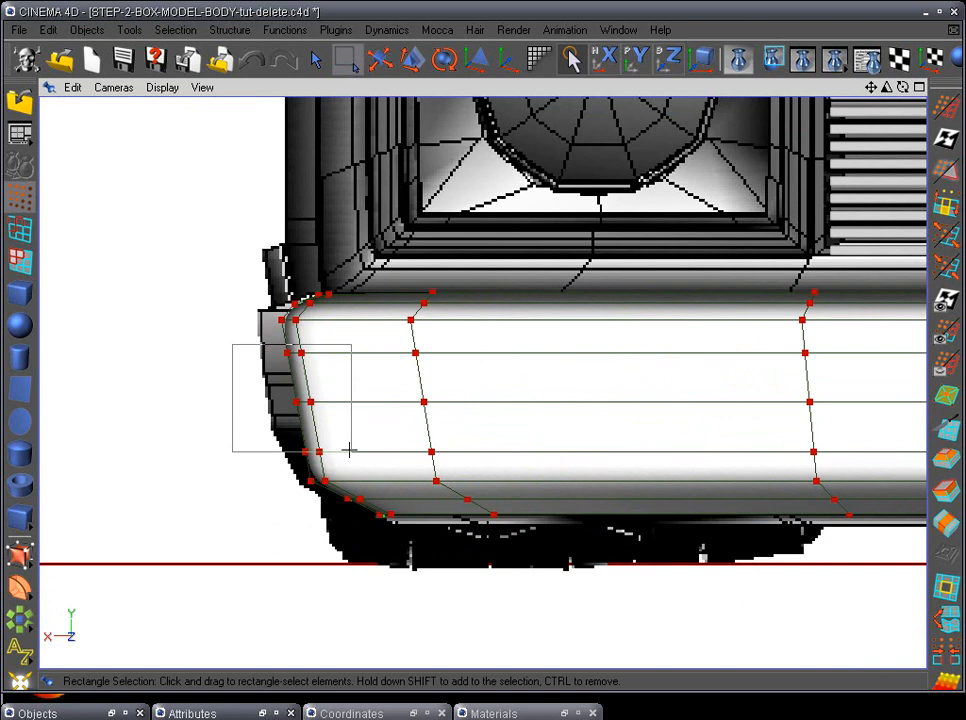
left_click_drag(350, 451, 507, 458)
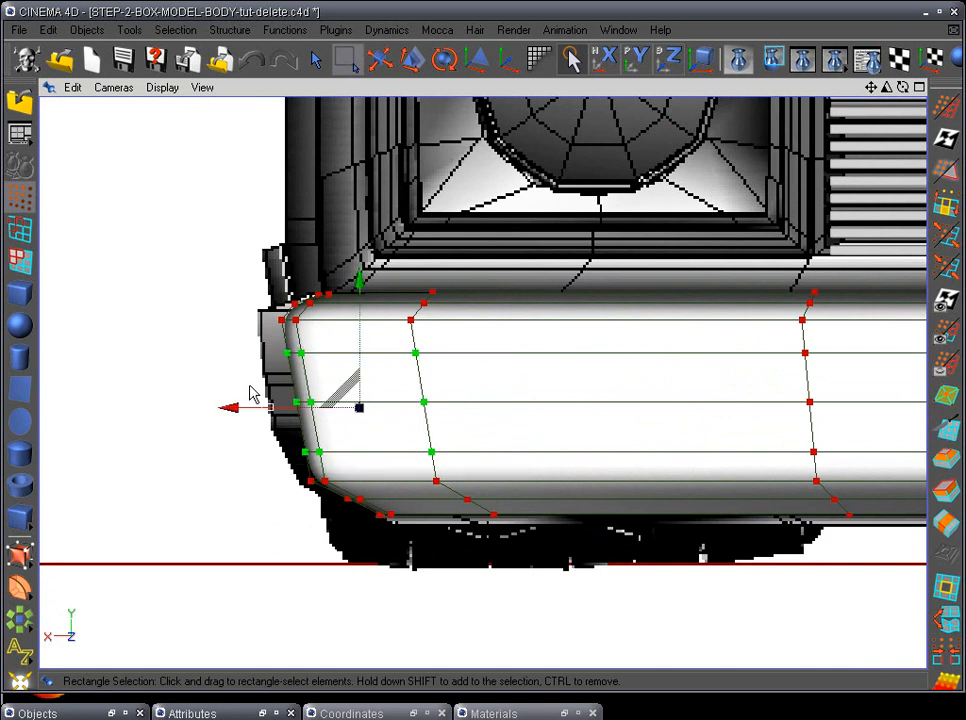
left_click_drag(230, 410, 226, 412)
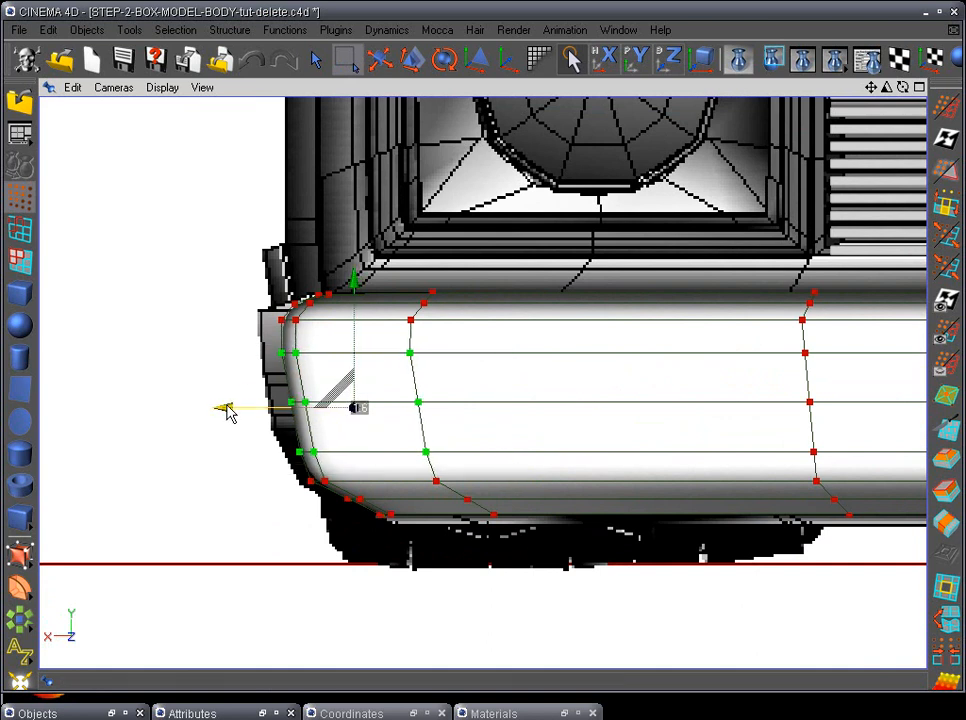
Move only the centre row of points at the bumper's end slightly farther outward to round the side
left_click_drag(172, 377, 451, 427)
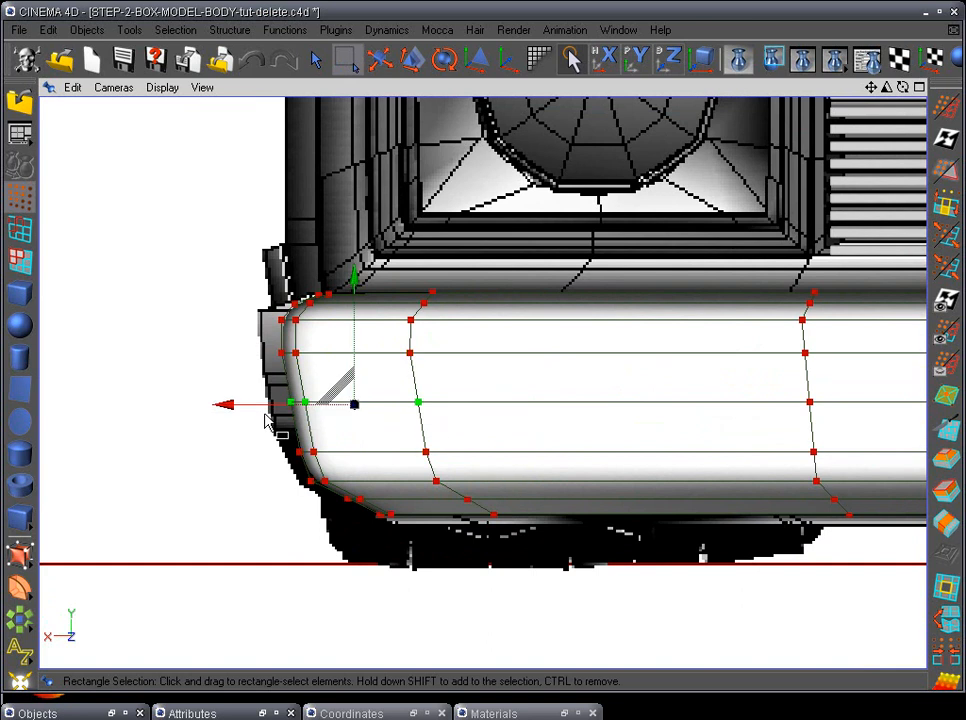
left_click_drag(223, 403, 216, 403)
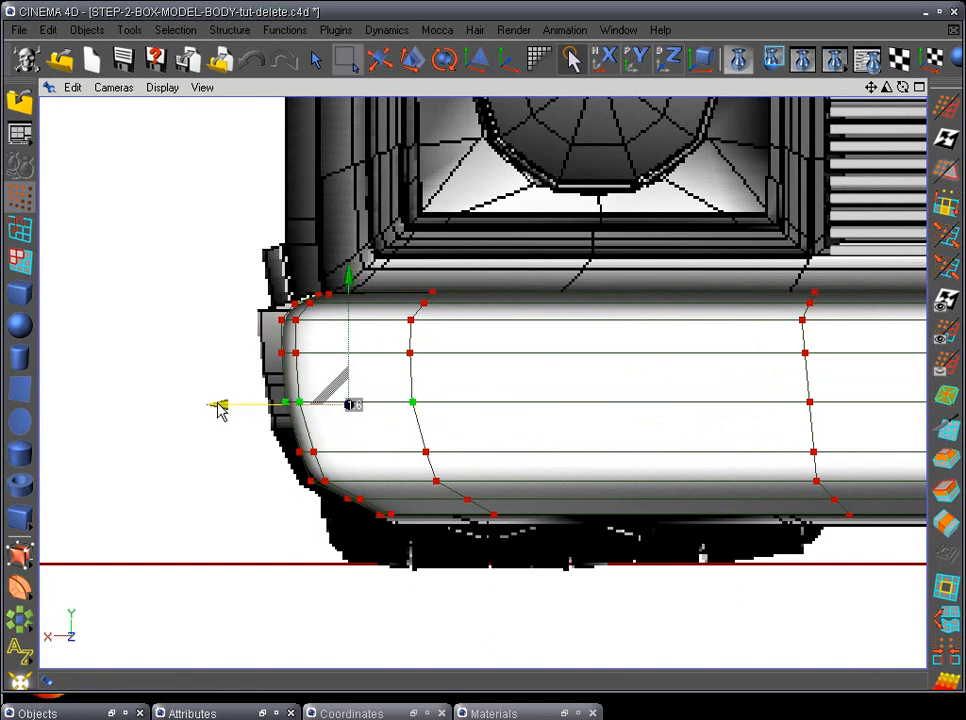
key("F1")
left_click_drag(547, 540, 596, 490, "alt")
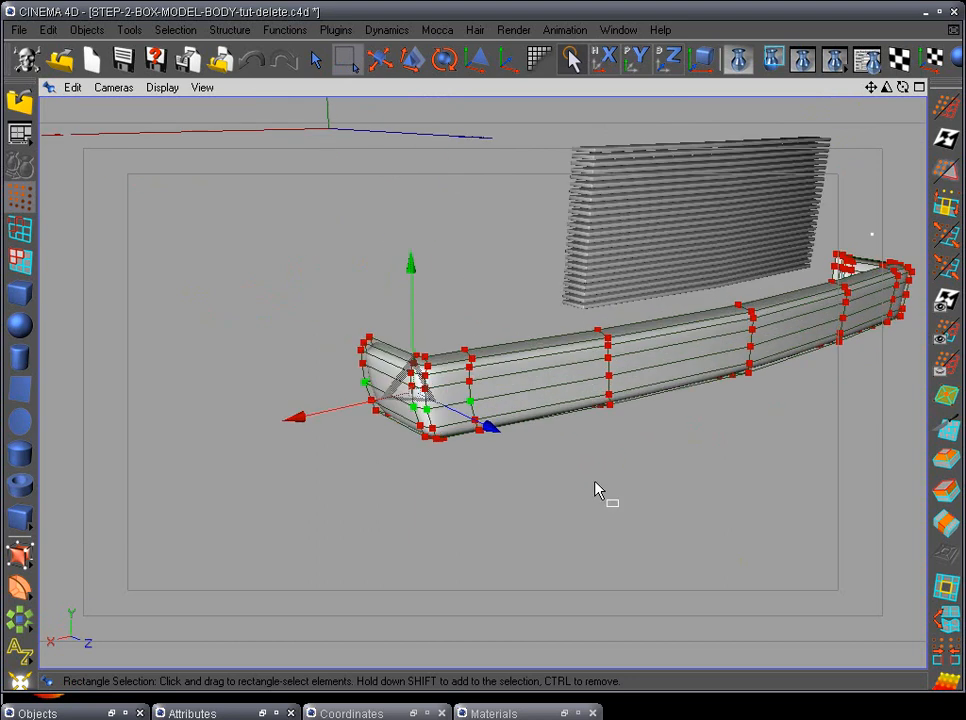
Select the middle three rows of the bumper's front points in the side view and move them slightly forward
key("F3")
middle_click_drag(647, 500, 446, 476, "alt")
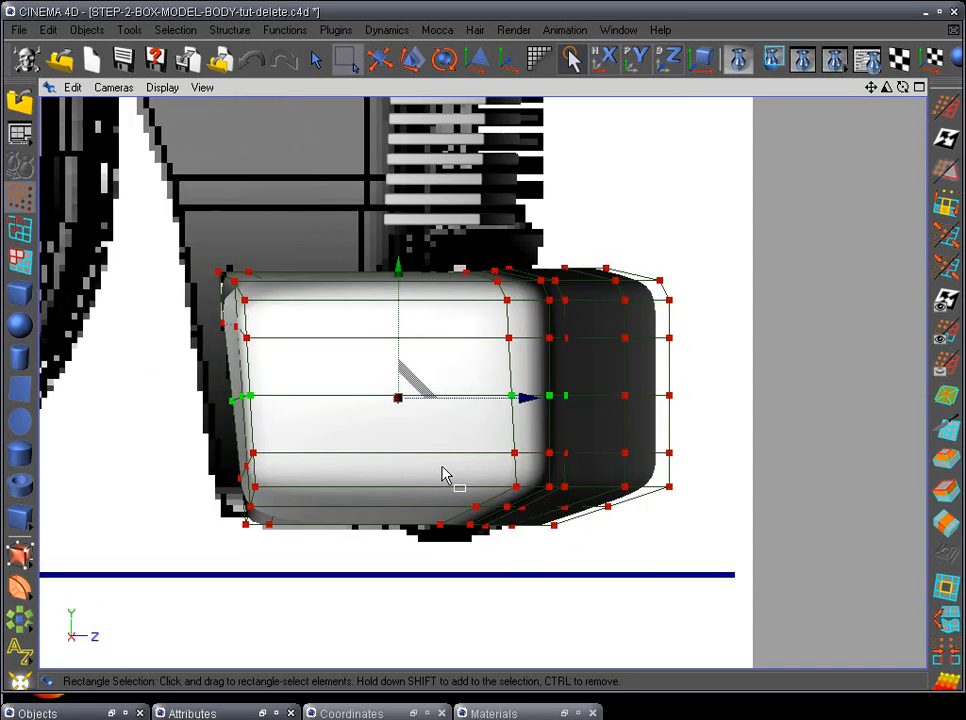
left_click_drag(471, 362, 697, 433)
left_click_drag(503, 395, 729, 464)
left_click_drag(726, 404, 730, 405)
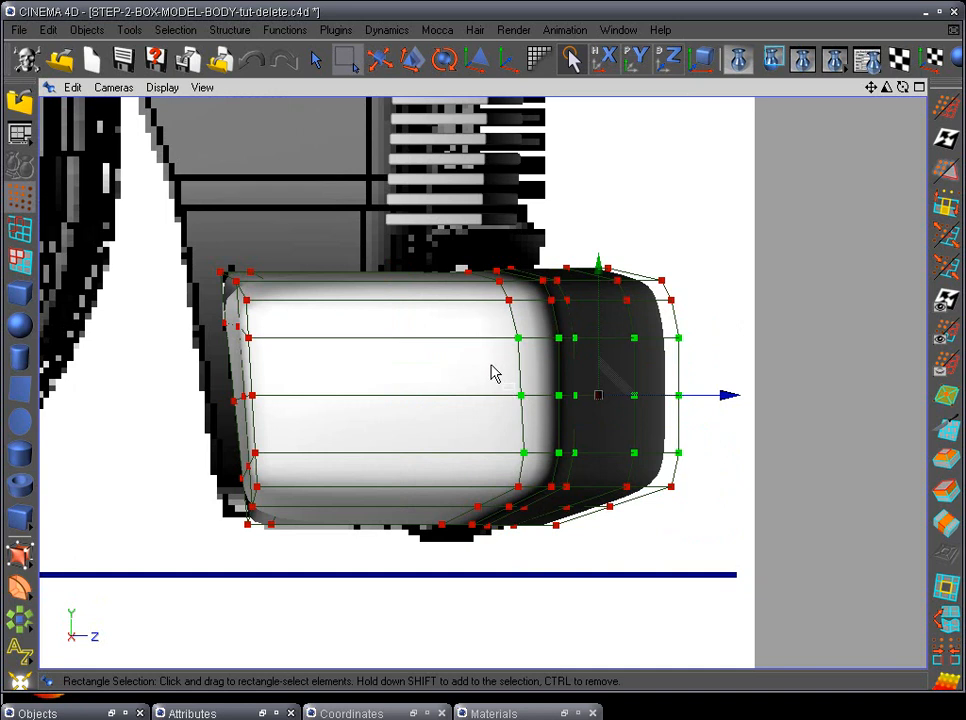
Move only the centre row of the bumper's front points forward by about 0.9
left_click_drag(564, 411, 736, 405)
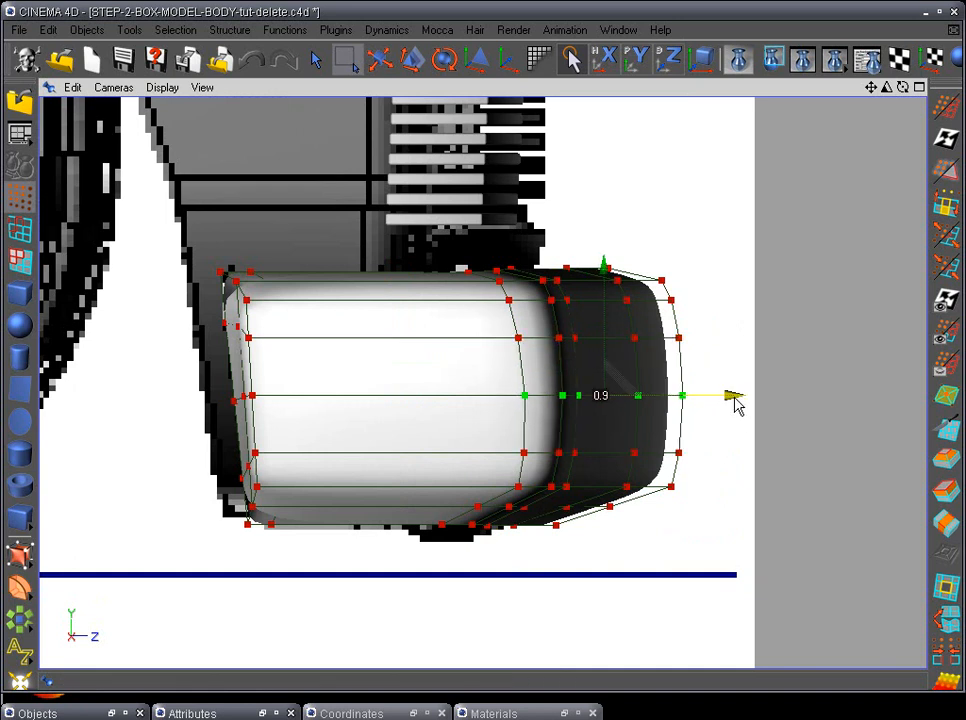
key("F1")
left_click_drag(515, 492, 605, 526, "alt")
Select all front points of the bumper in the side view and move them back toward the grille
key("F3")
middle_click_drag(668, 465, 649, 460, "alt")
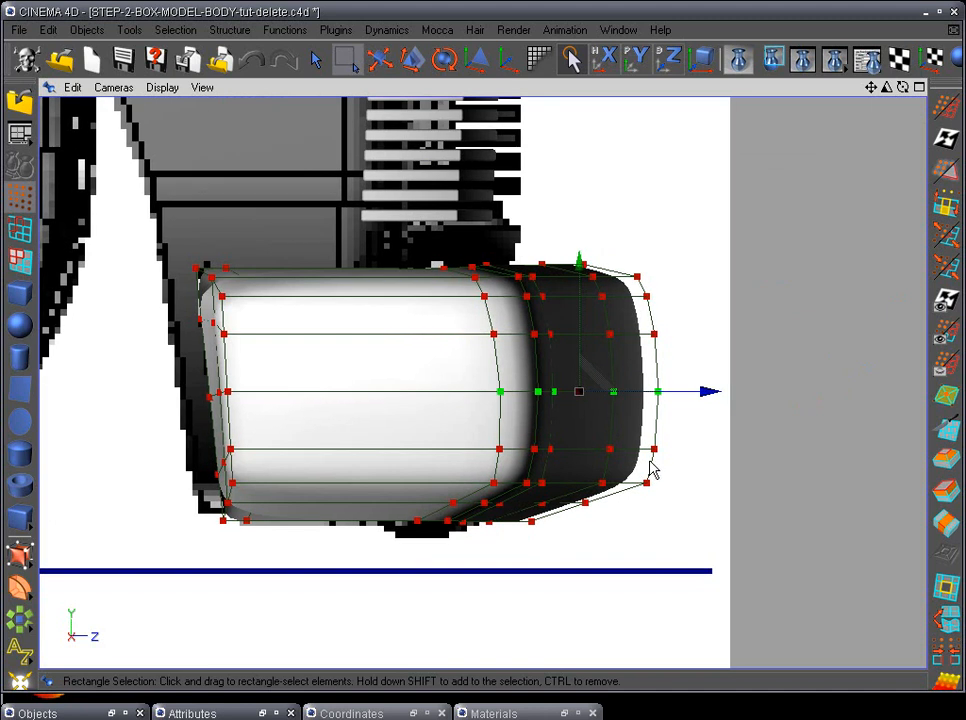
scroll(660, 466, "down", 3)
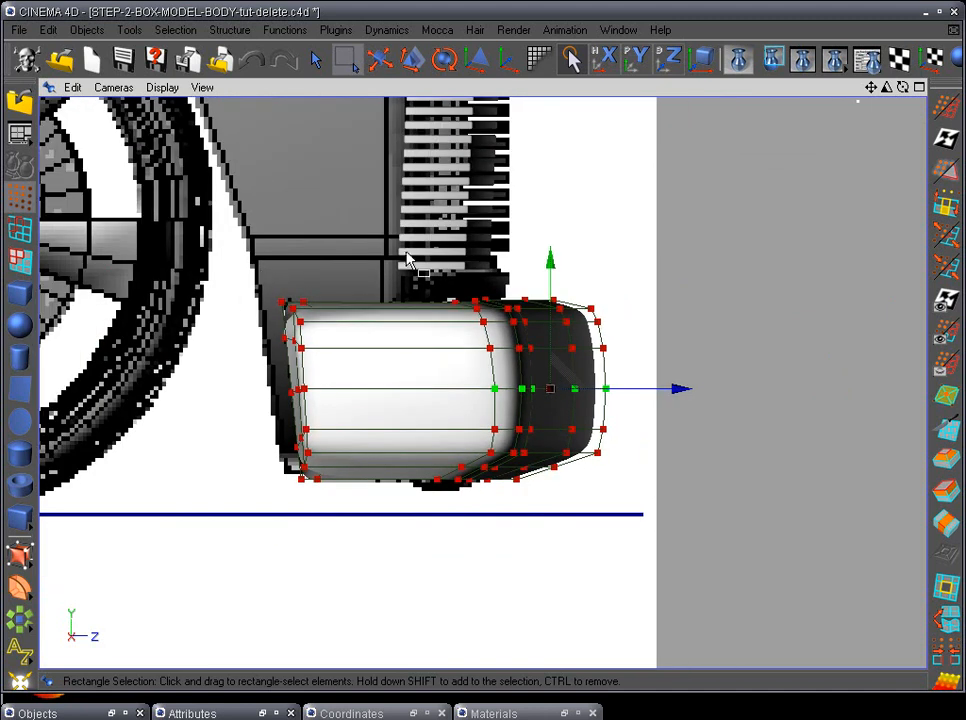
left_click_drag(369, 220, 683, 558)
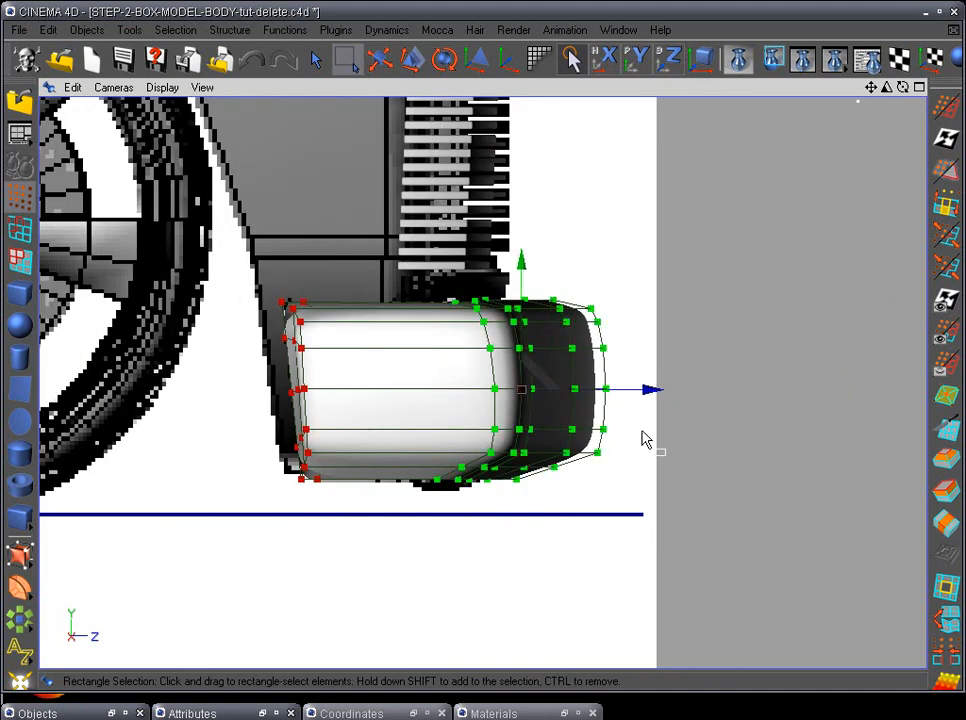
left_click_drag(650, 391, 574, 398)
Move the bumper's upper front point rows slightly forward, followed by the row just below, to even out the profile
scroll(597, 429, "up", 3)
left_click_drag(325, 251, 570, 294)
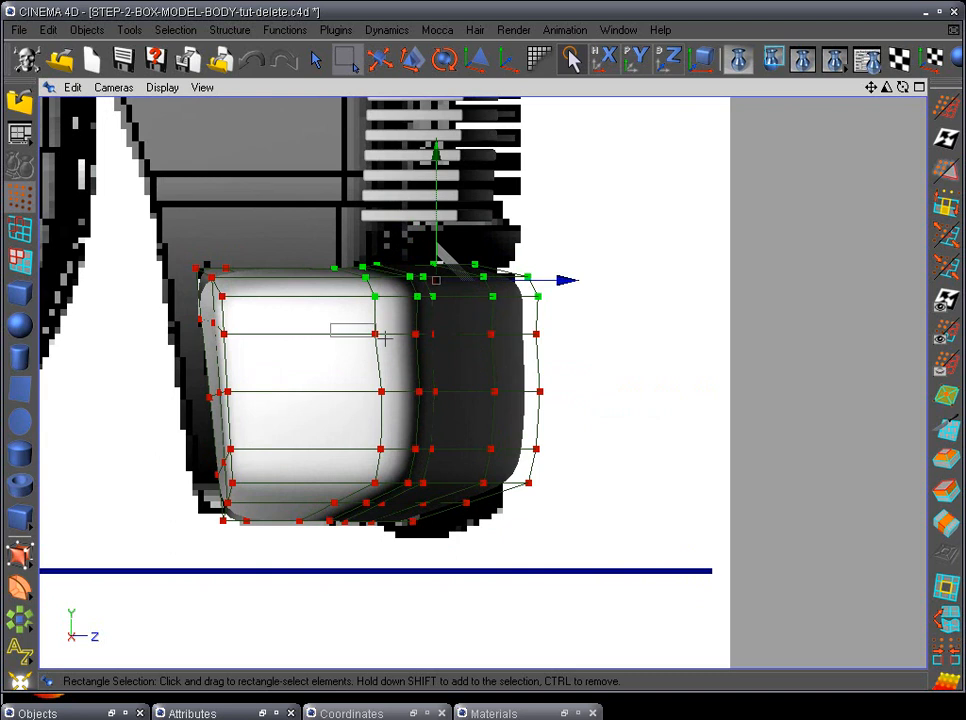
left_click_drag(577, 345, 577, 345)
left_click_drag(304, 325, 594, 343)
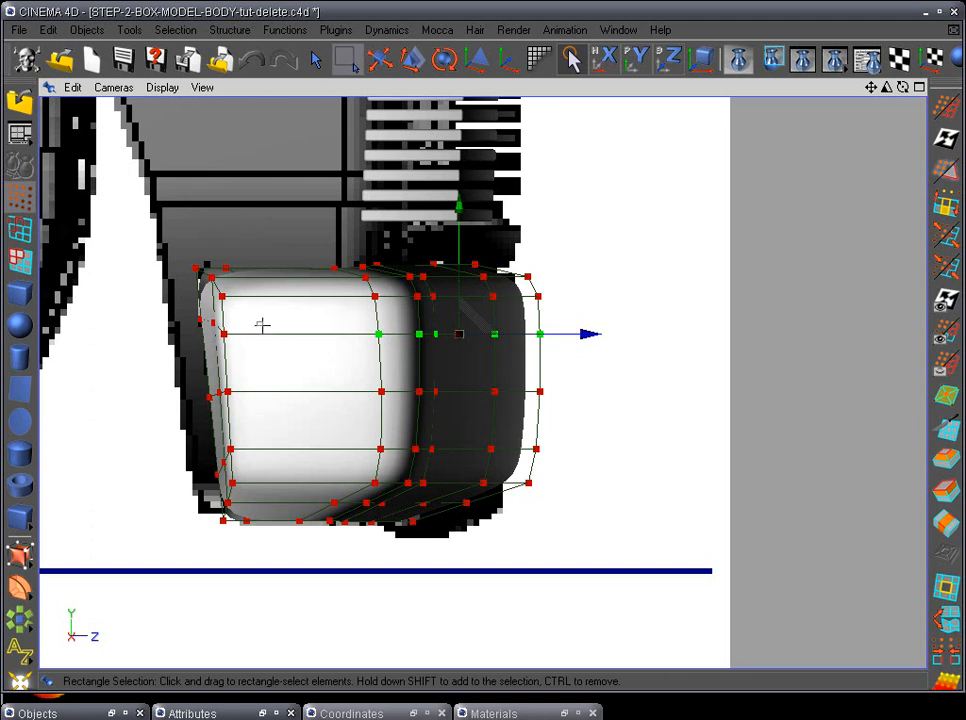
left_click_drag(258, 324, 617, 364)
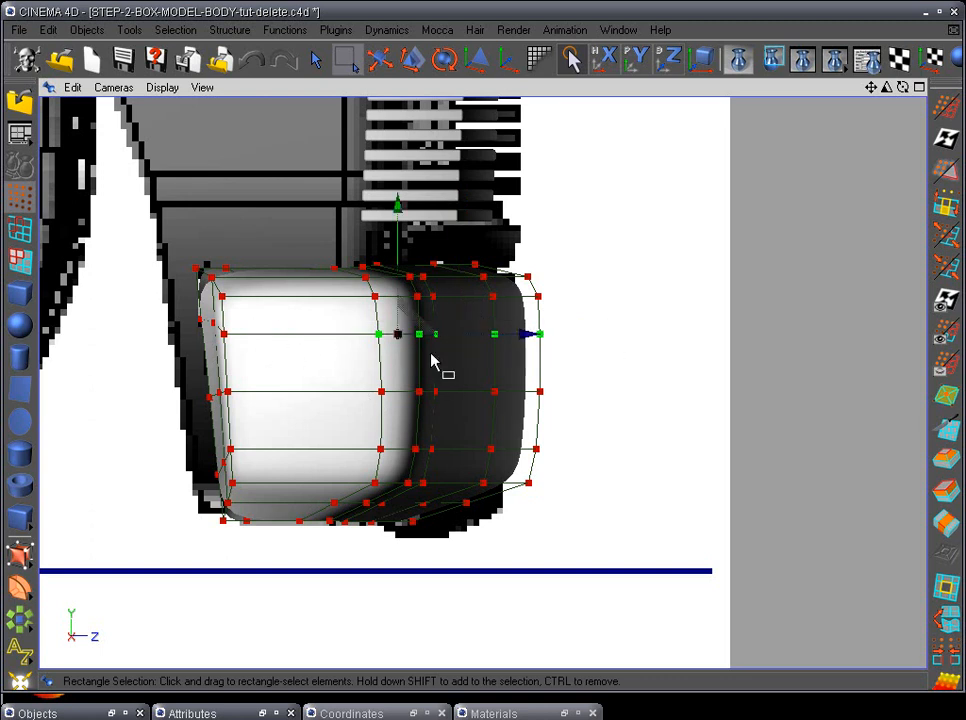
scroll(598, 442, "up", 2)
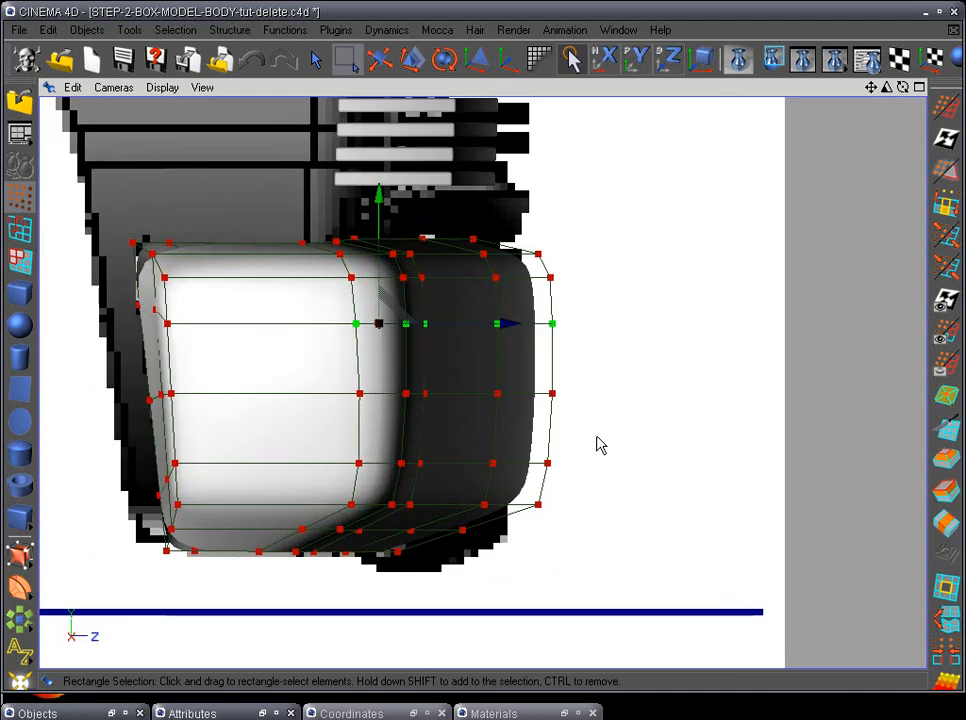
Select the vertical column of front points just inboard of the bumper's corner in the top view
key("F1")
left_click_drag(586, 481, 453, 431, "alt")
scroll(454, 422, "down", 2)
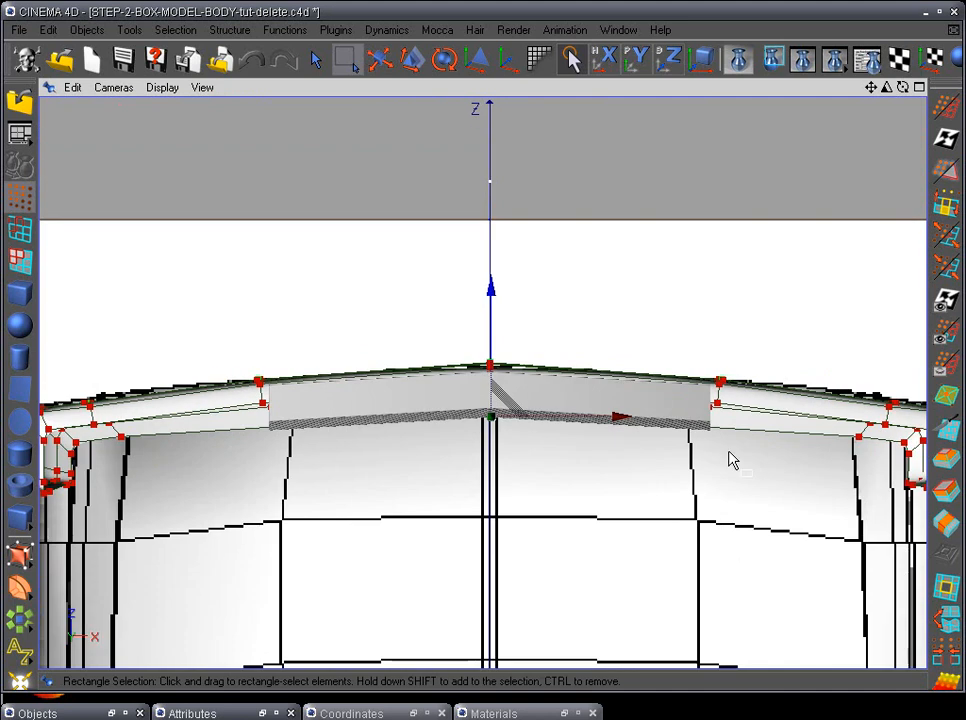
middle_click_drag(729, 452, 479, 452, "alt")
scroll(500, 483, "up", 2)
left_click_drag(679, 351, 772, 513)
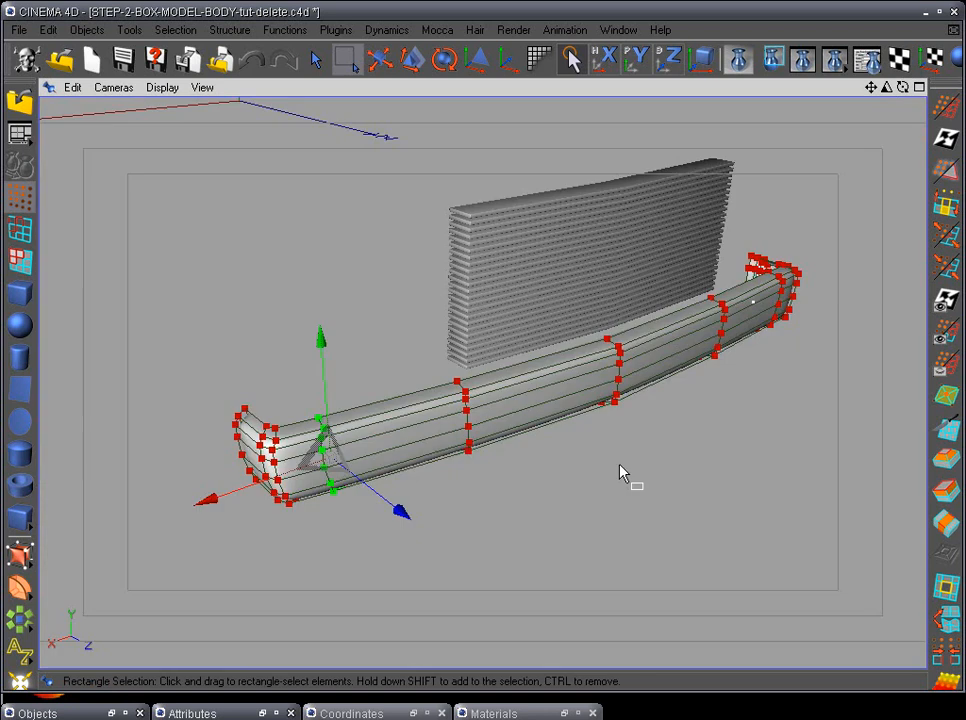
scroll(681, 519, "up", 4)
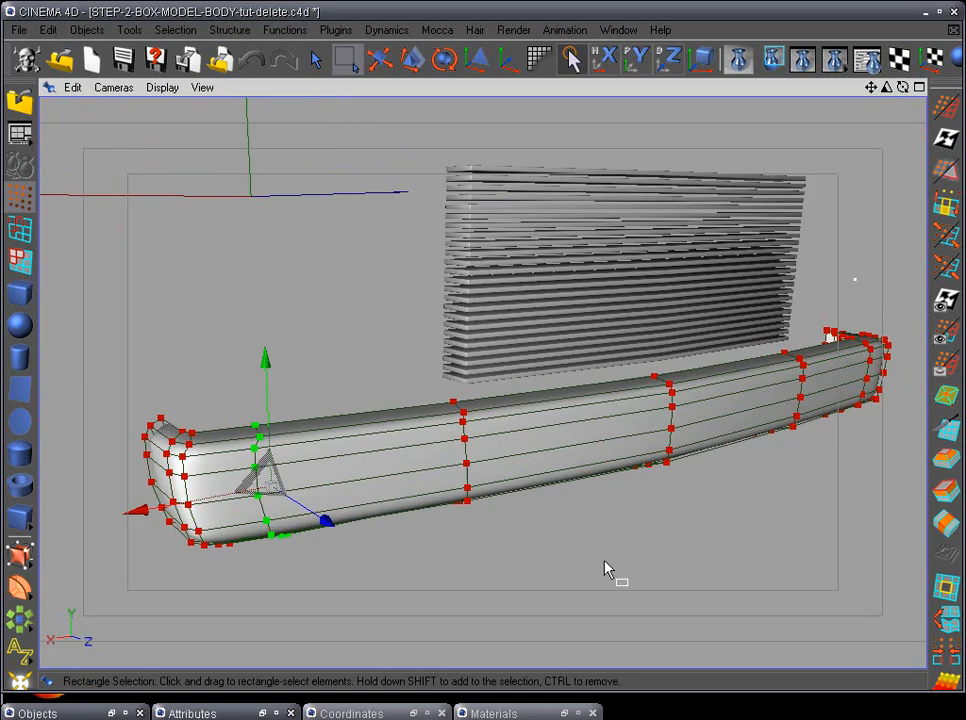